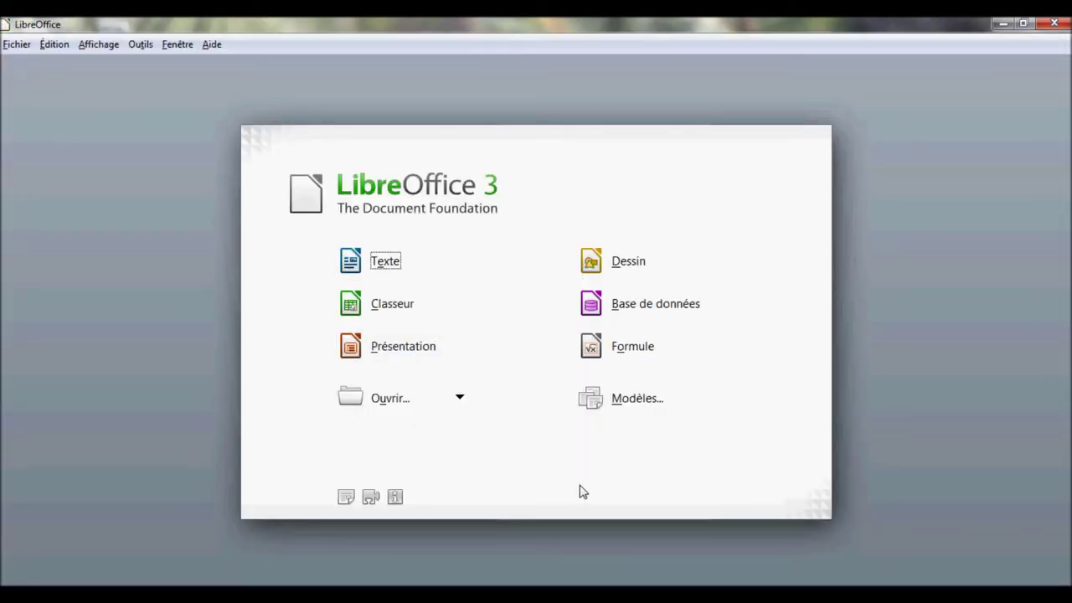
Step: Create a new presentation and delete the title and text placeholders from its first slide
click(401, 348)
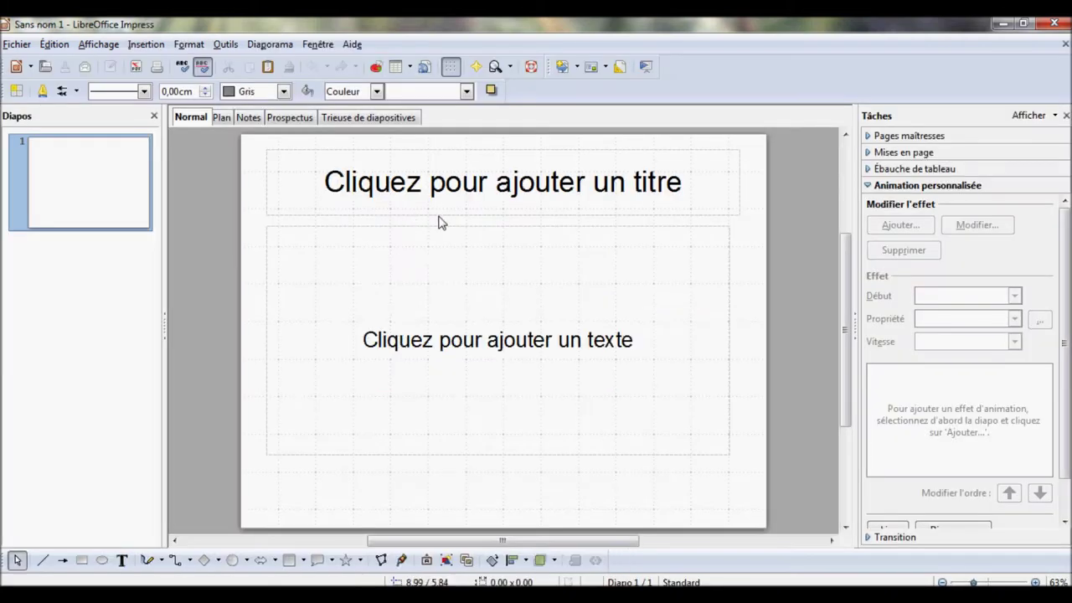
click(438, 216)
key(Delete)
click(449, 229)
key(Delete)
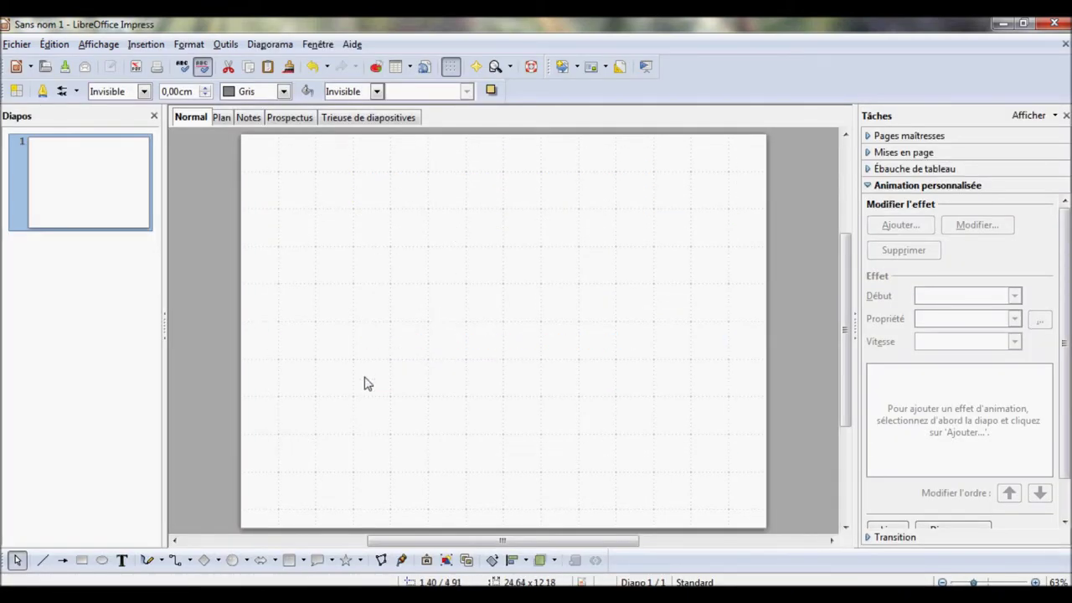
click(495, 328)
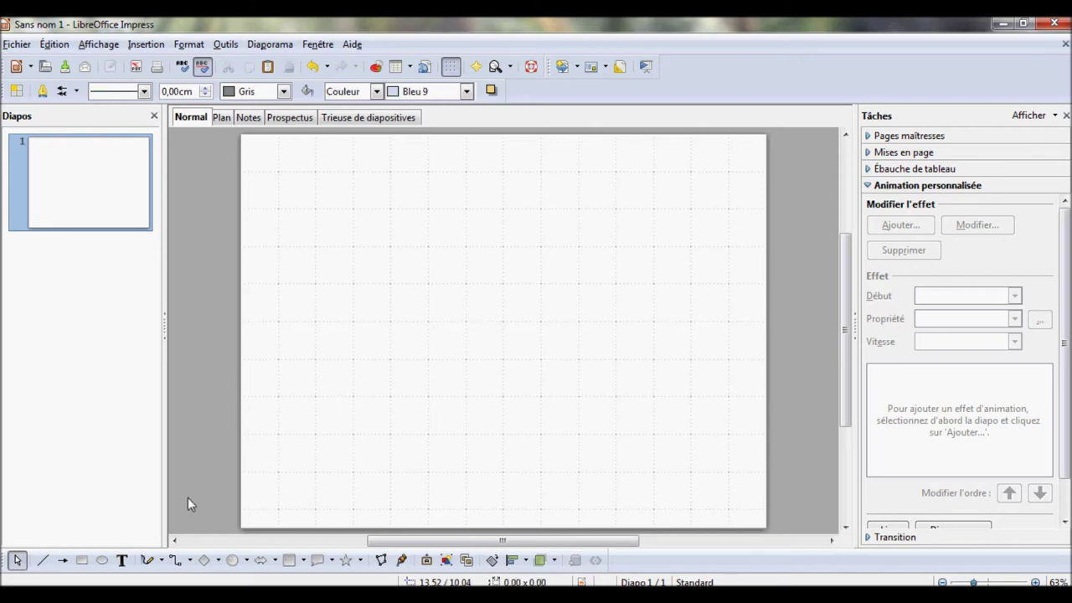
Step: In the file explorer, add banane_1.png to the slide, then search for "manger" and add manger_2.png and interdiction de manger.png
key(alt+Tab)
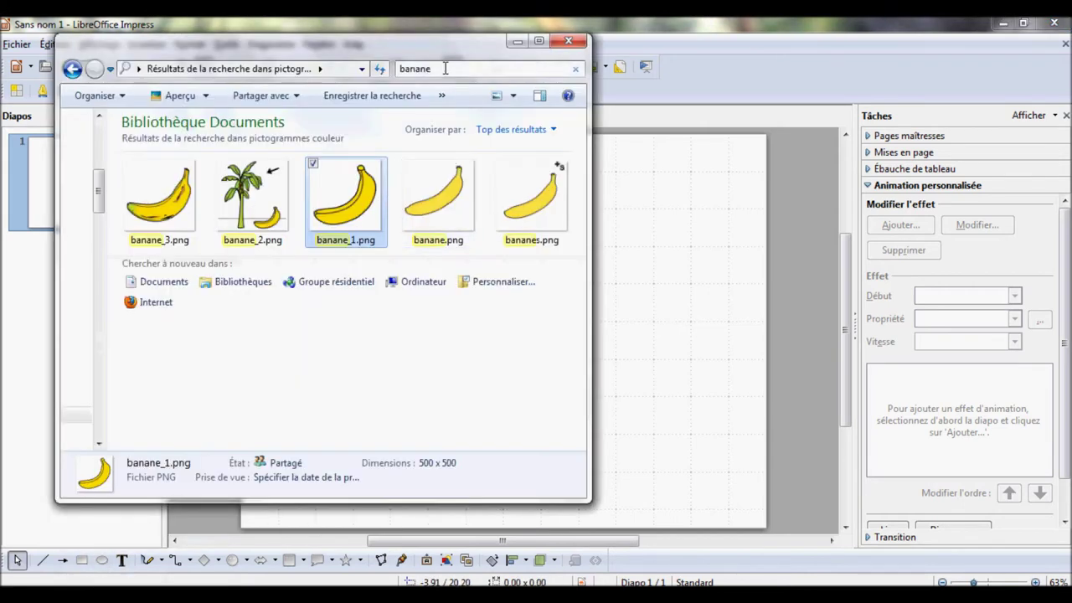
drag(675, 369, 677, 371)
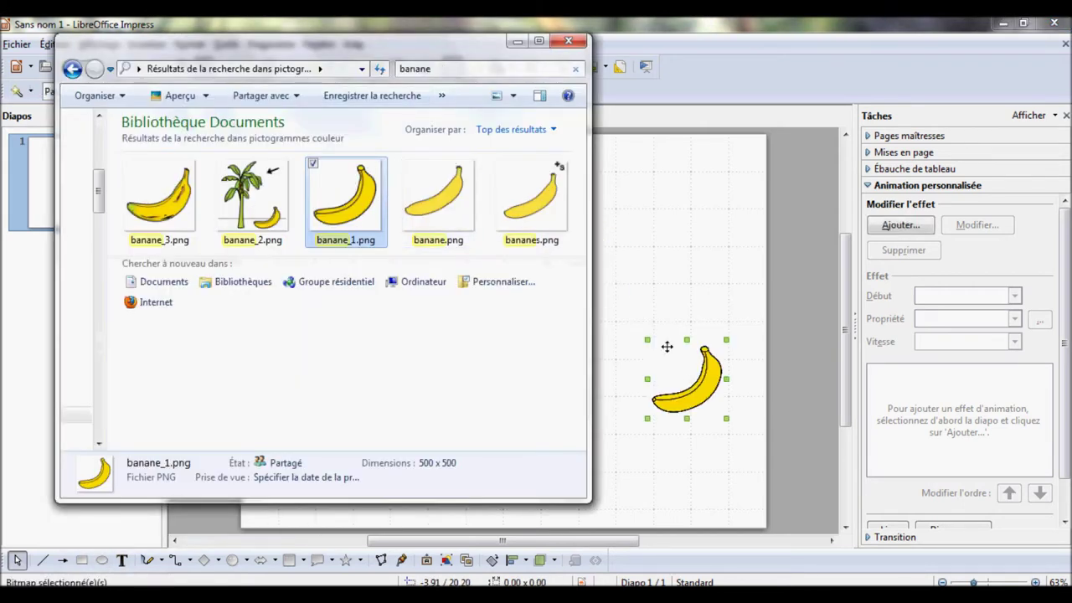
click(452, 69)
text(manger)
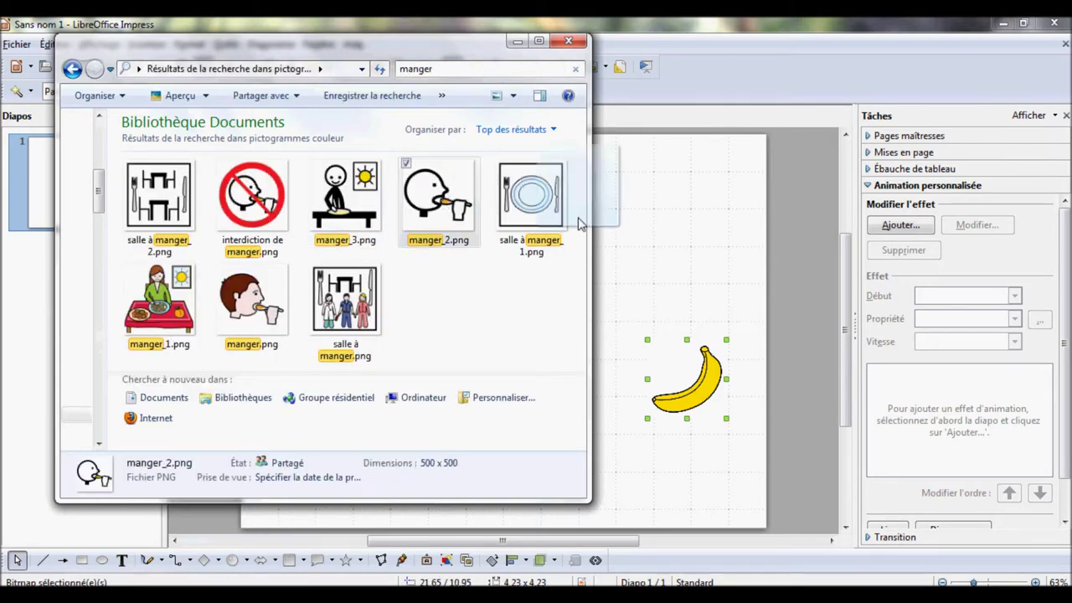
drag(579, 224, 691, 230)
drag(251, 194, 659, 318)
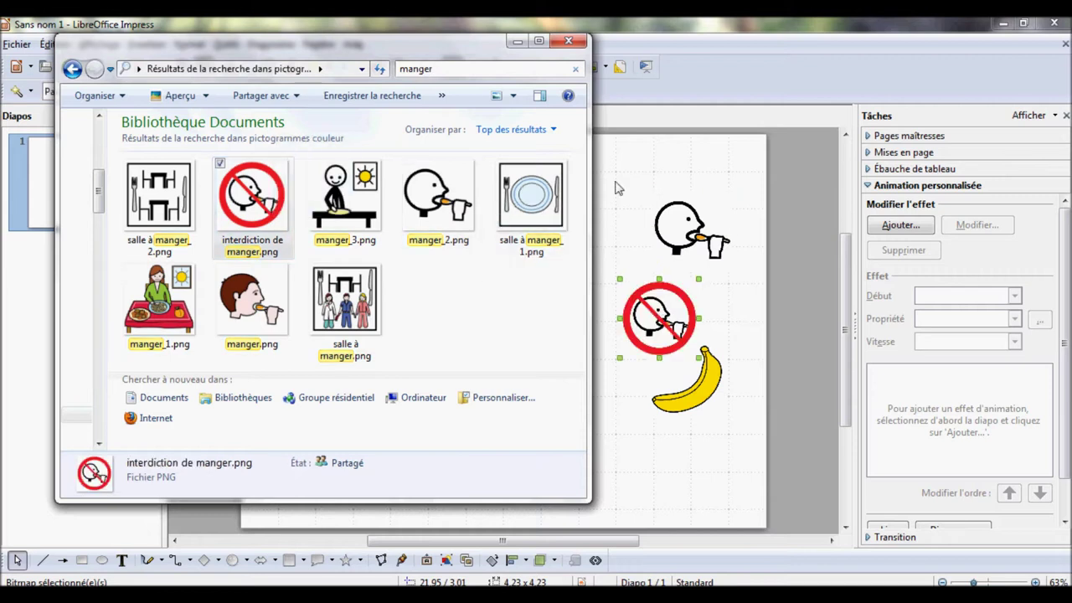
click(517, 41)
Step: Place the eating and no-eating pictograms side by side in the slide's upper half and enlarge each to 8 × 8 cm
click(690, 237)
drag(690, 237, 360, 214)
drag(395, 250, 451, 315)
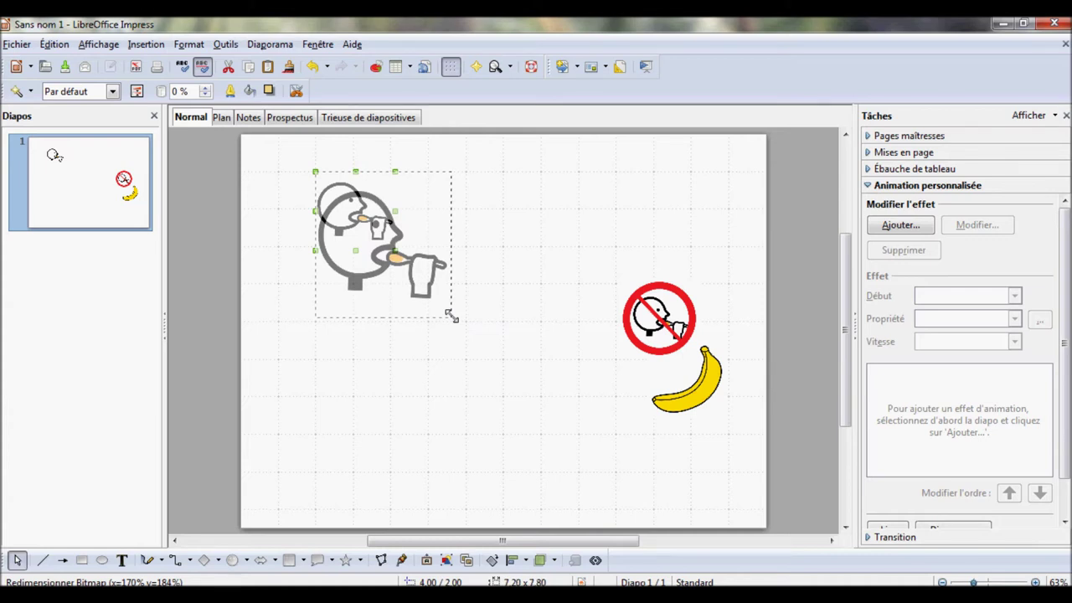
mouse_move(450, 315)
mouse_down()
mouse_move(421, 277)
mouse_move(493, 357)
mouse_move(392, 357)
mouse_move(405, 319)
mouse_move(553, 328)
mouse_move(411, 293)
mouse_move(500, 351)
mouse_move(431, 293)
mouse_move(466, 325)
mouse_move(457, 319)
mouse_up()
drag(655, 321, 690, 320)
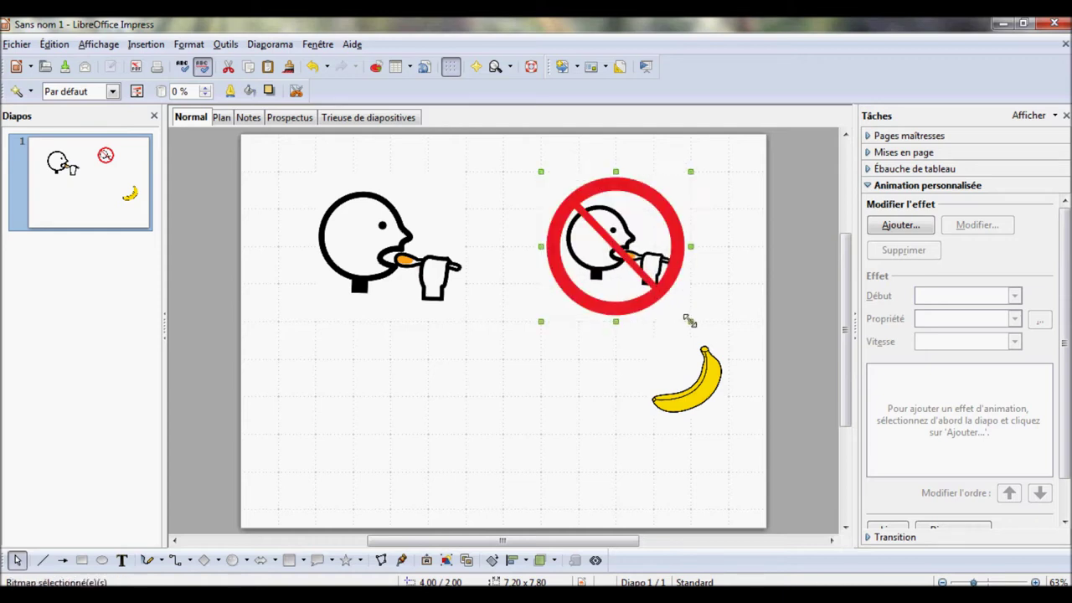
Step: Hide the slide grid and show it again
click(450, 71)
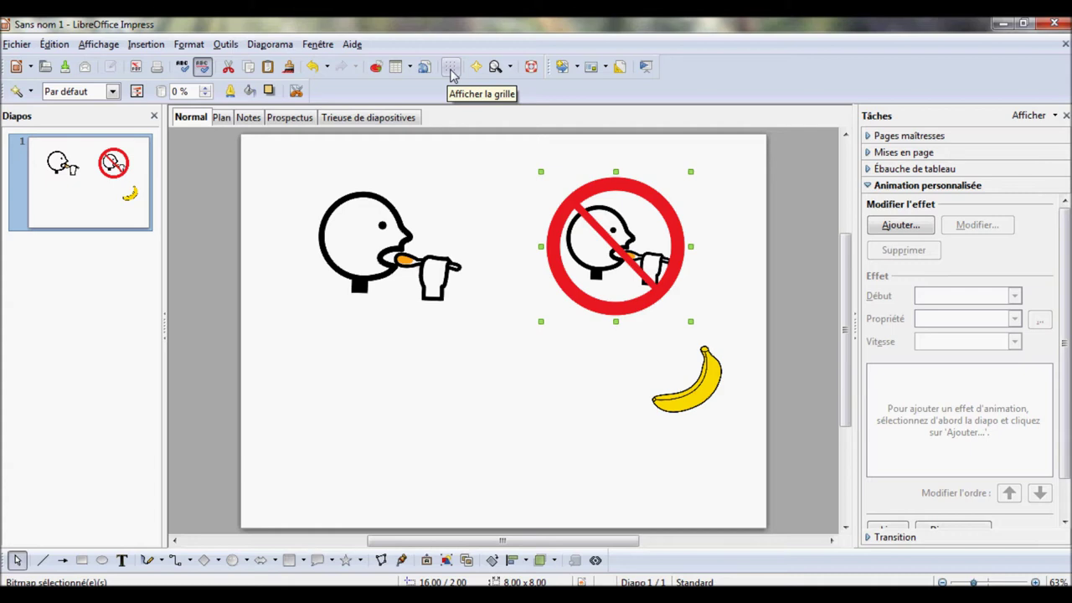
click(450, 70)
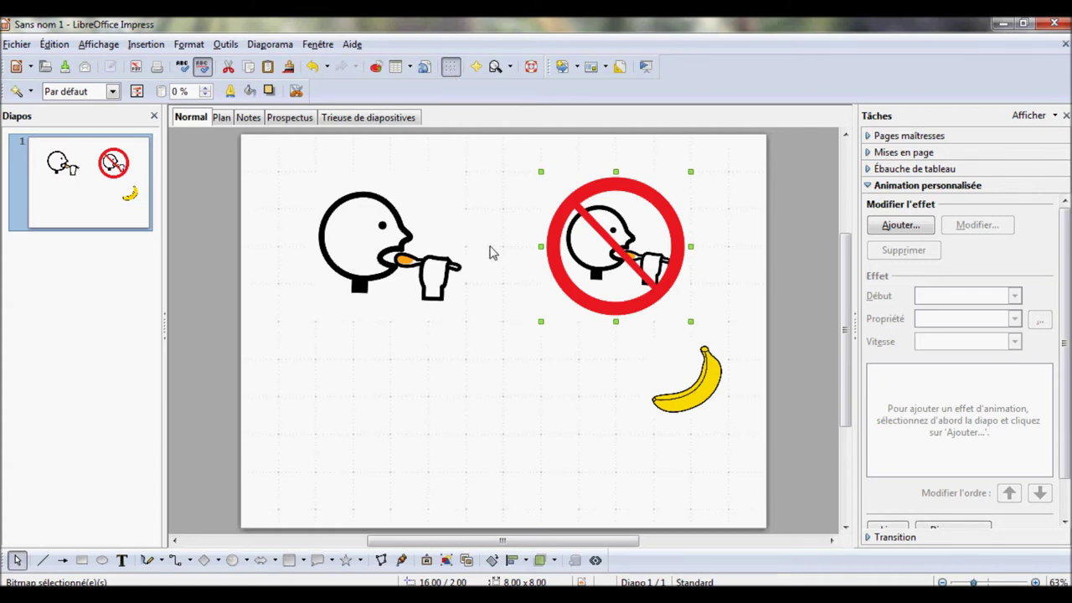
Step: Move the banana pictogram to the lower middle of the slide and resize it to about 3.8 × 3.8 cm
click(691, 404)
drag(691, 404, 536, 465)
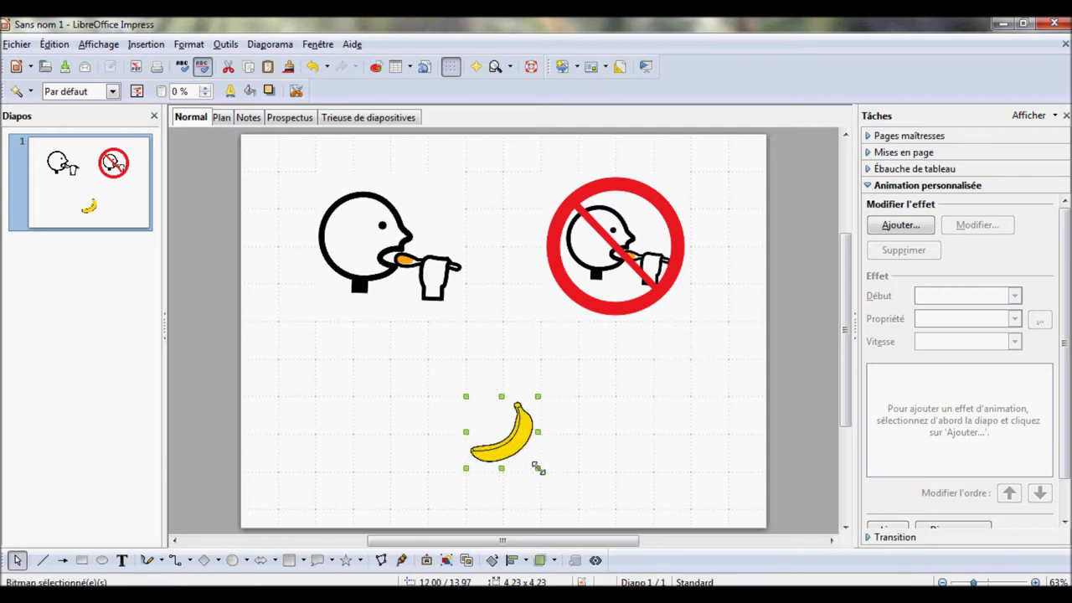
click(599, 436)
Step: Give the eating pictogram a continuous grey outline 0.10 cm wide
click(423, 270)
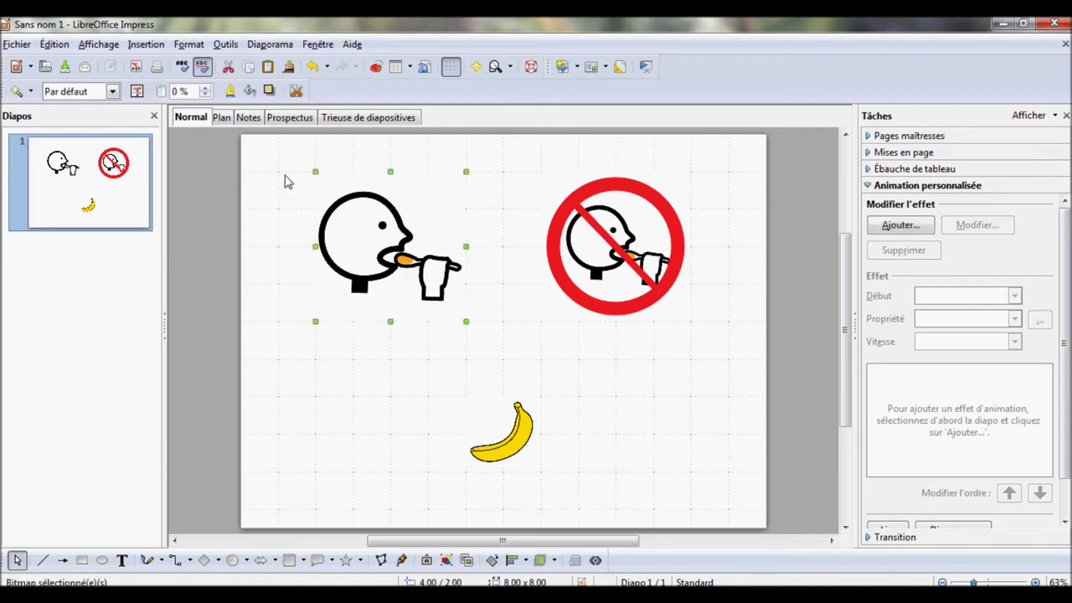
click(237, 94)
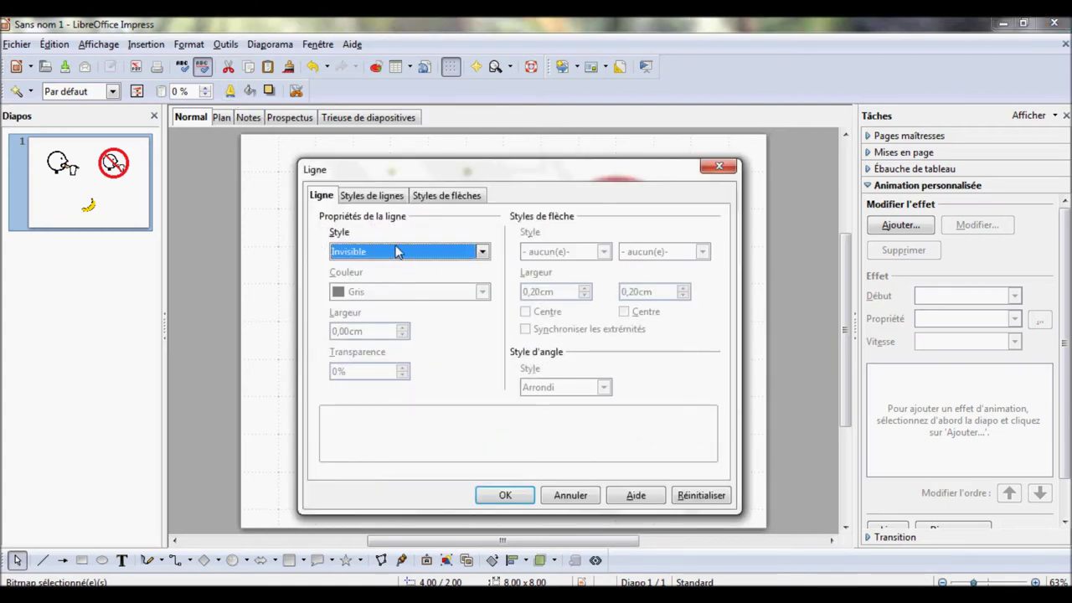
click(391, 254)
click(395, 279)
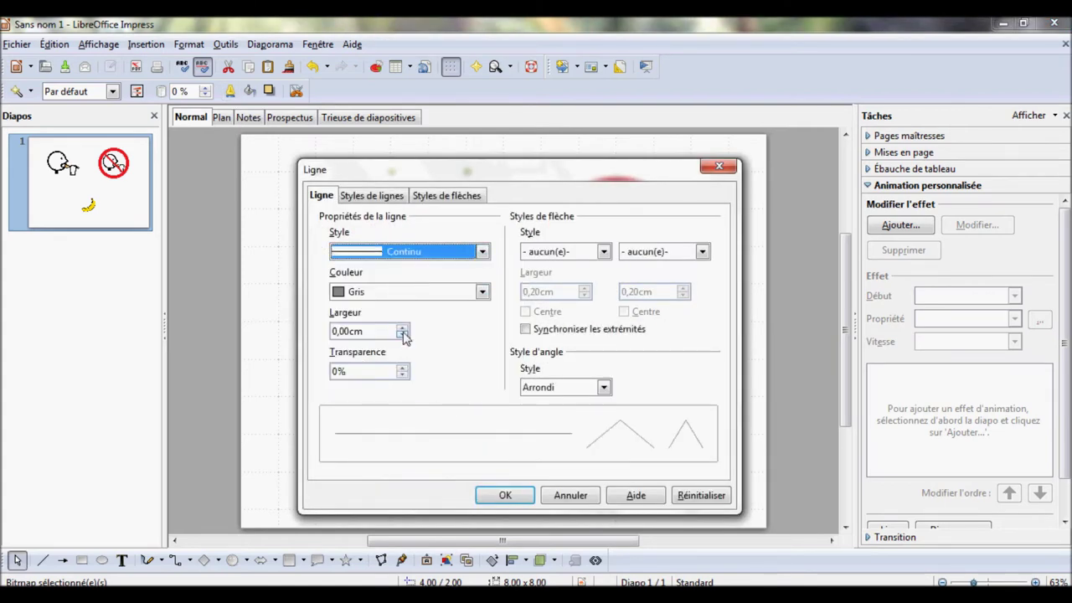
click(403, 332)
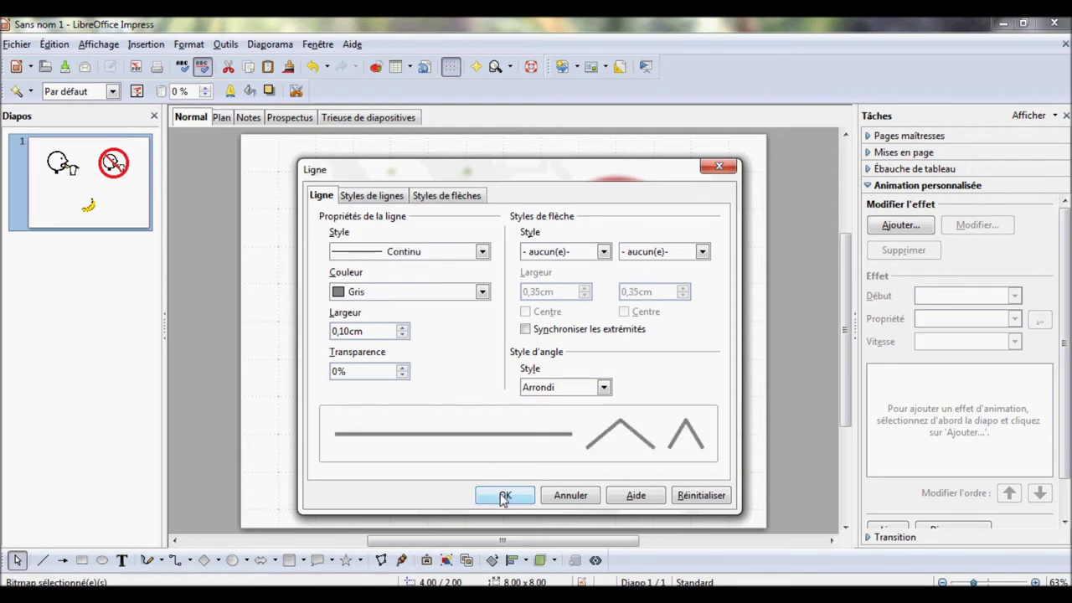
click(505, 495)
Step: Give the no-eating pictogram the same continuous grey outline, 0.10 cm wide
click(600, 277)
click(237, 95)
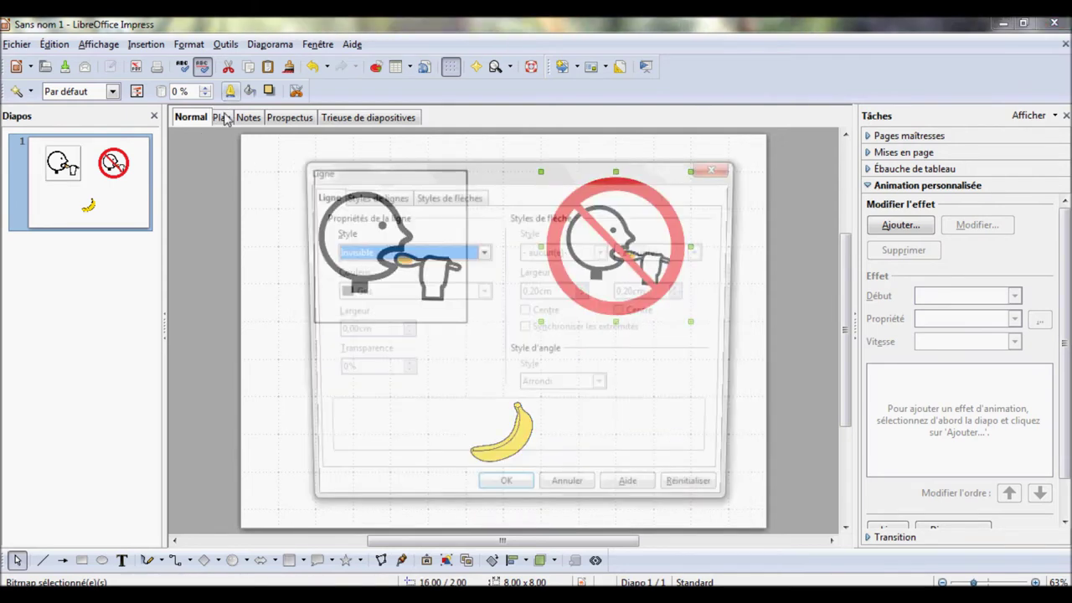
click(369, 253)
click(370, 278)
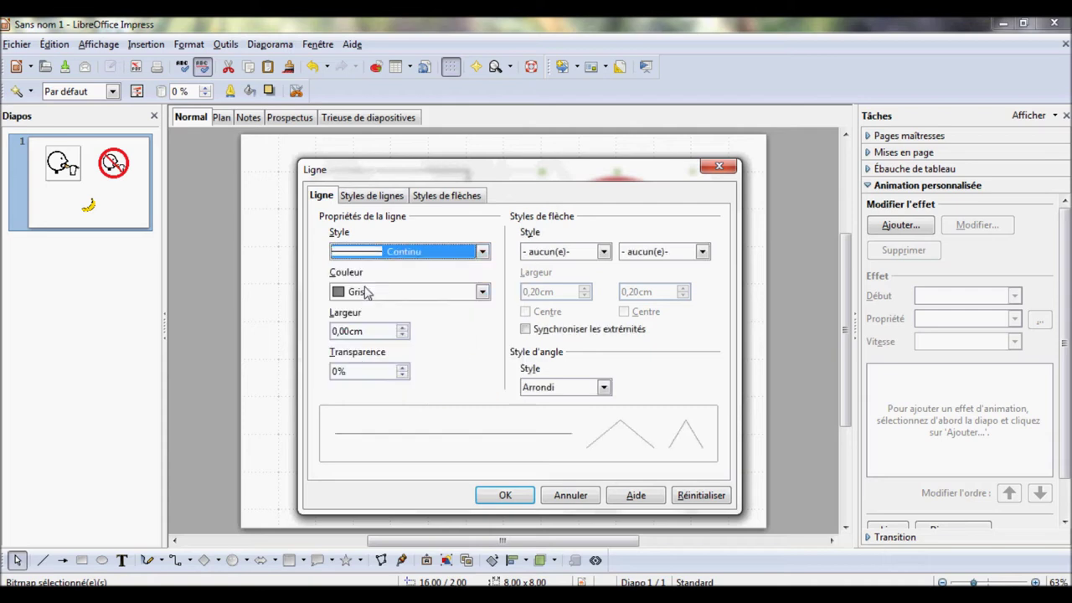
click(403, 327)
click(505, 495)
Step: Frame the banana pictogram with a continuous grey outline 0.10 cm wide
click(519, 423)
click(230, 92)
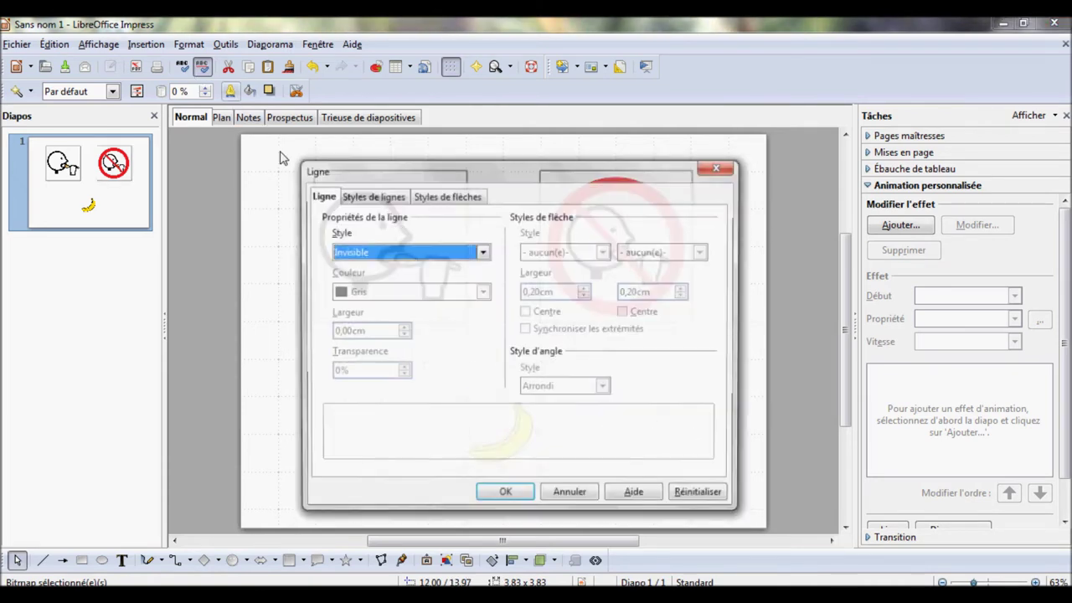
click(391, 253)
click(405, 278)
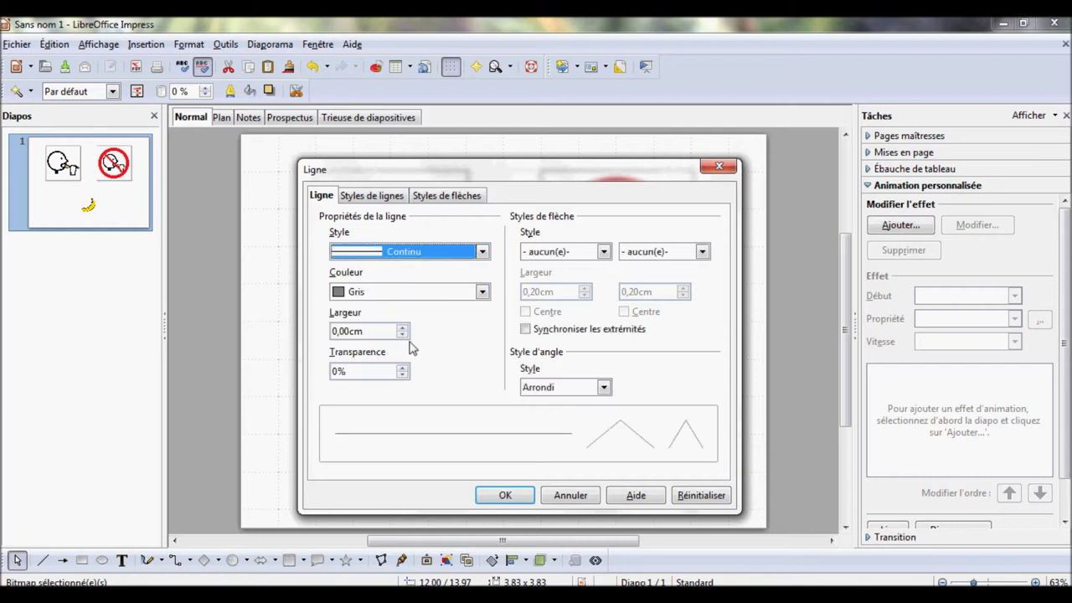
click(403, 329)
click(505, 495)
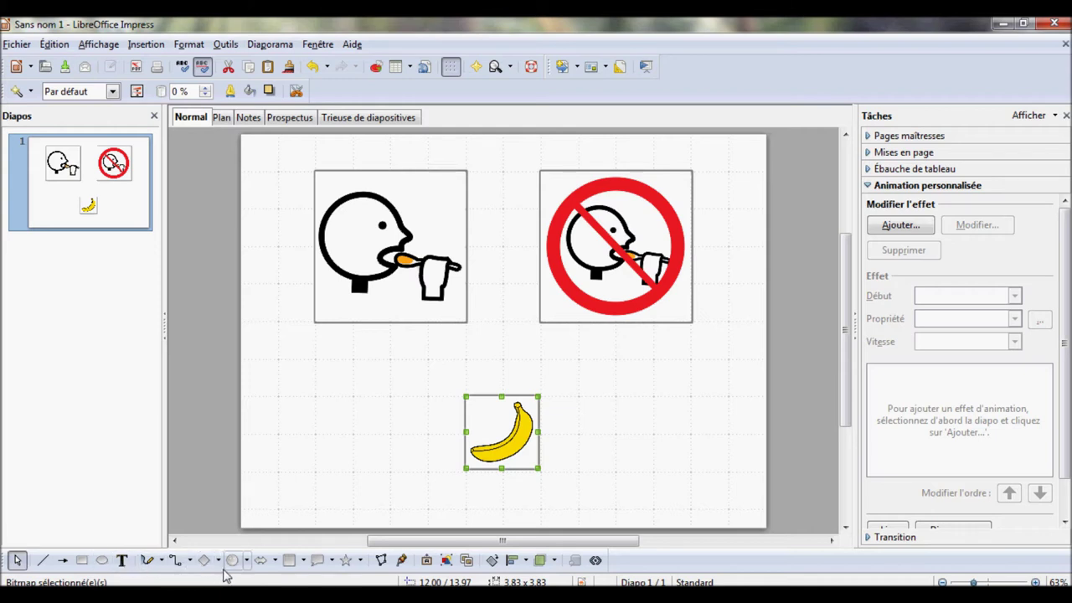
Step: Draw a right-pointing block arrow about 4.8 × 2.6 cm to the right of the banana
click(275, 566)
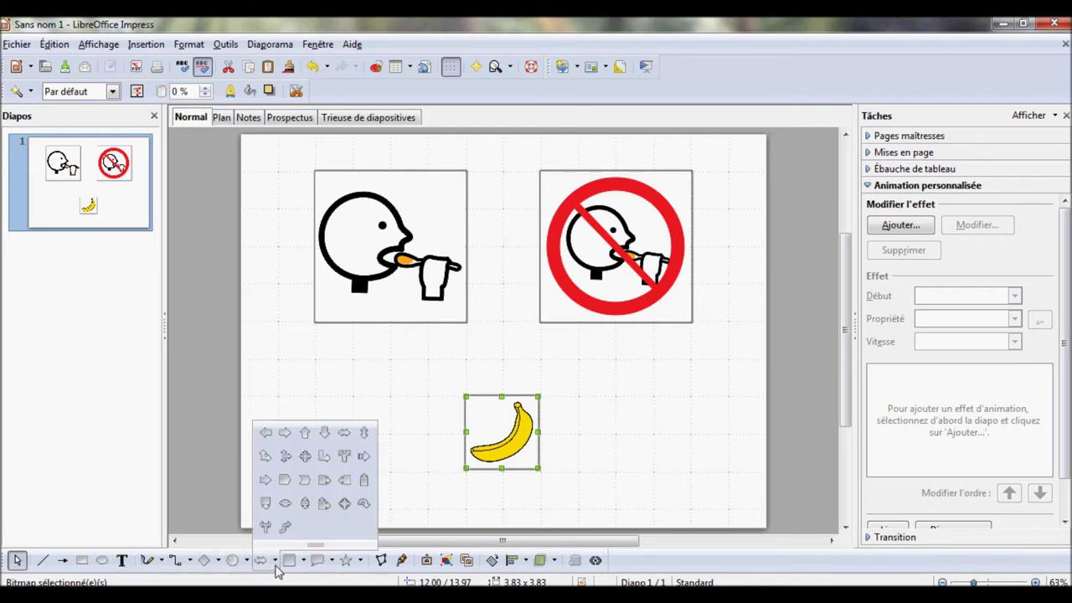
click(285, 434)
drag(608, 404, 672, 446)
click(636, 505)
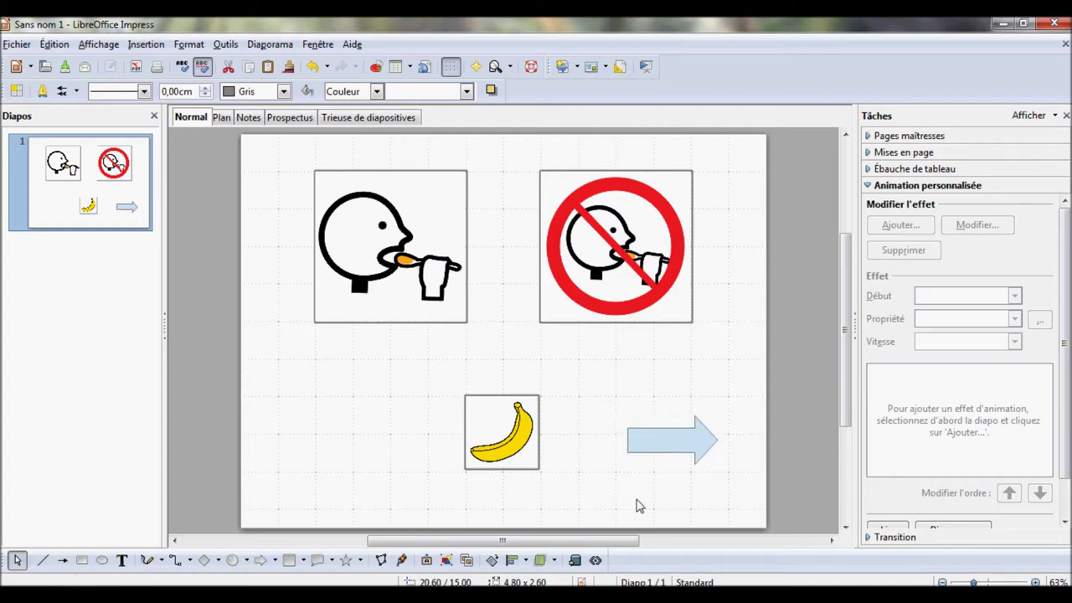
Step: Add a text box reading "Bravo !" below the no-eating pictogram
click(122, 560)
click(578, 345)
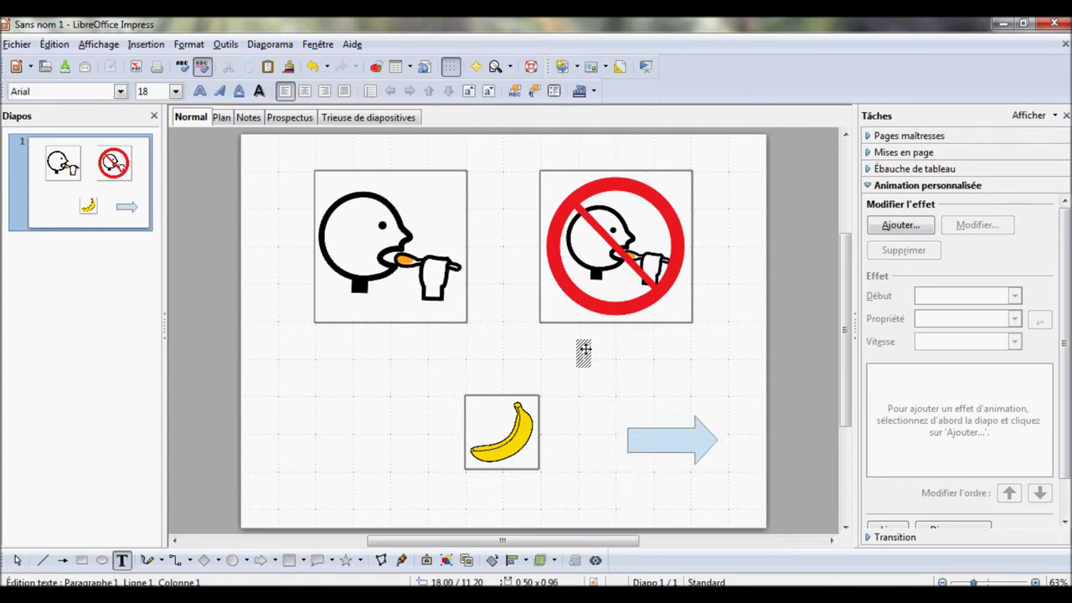
text(Bra)
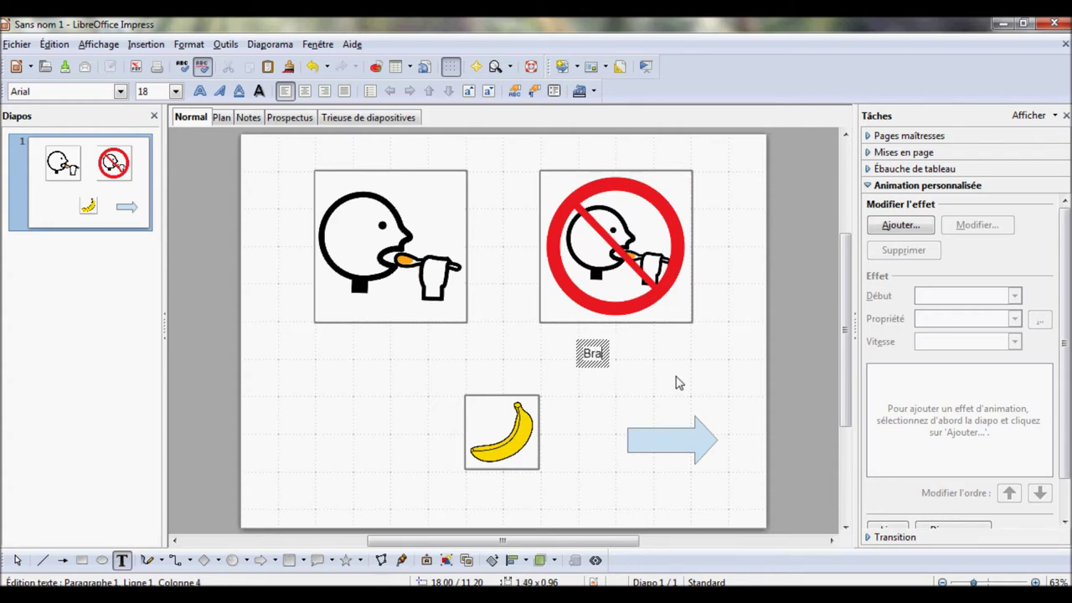
text(vo !)
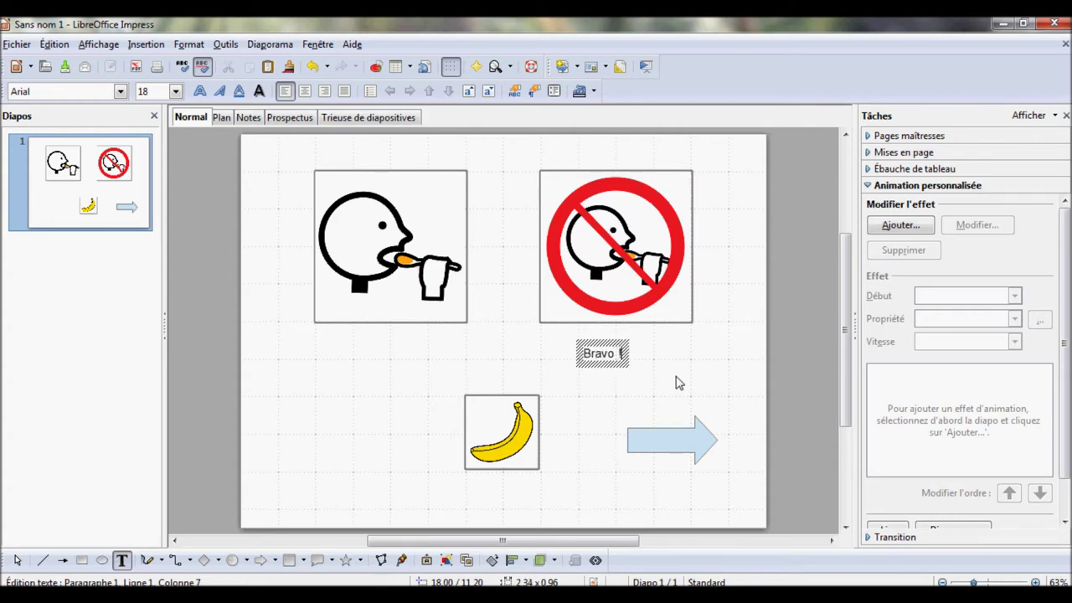
Step: Format the "Bravo !" text as bold with a font size of 40
double_click(599, 354)
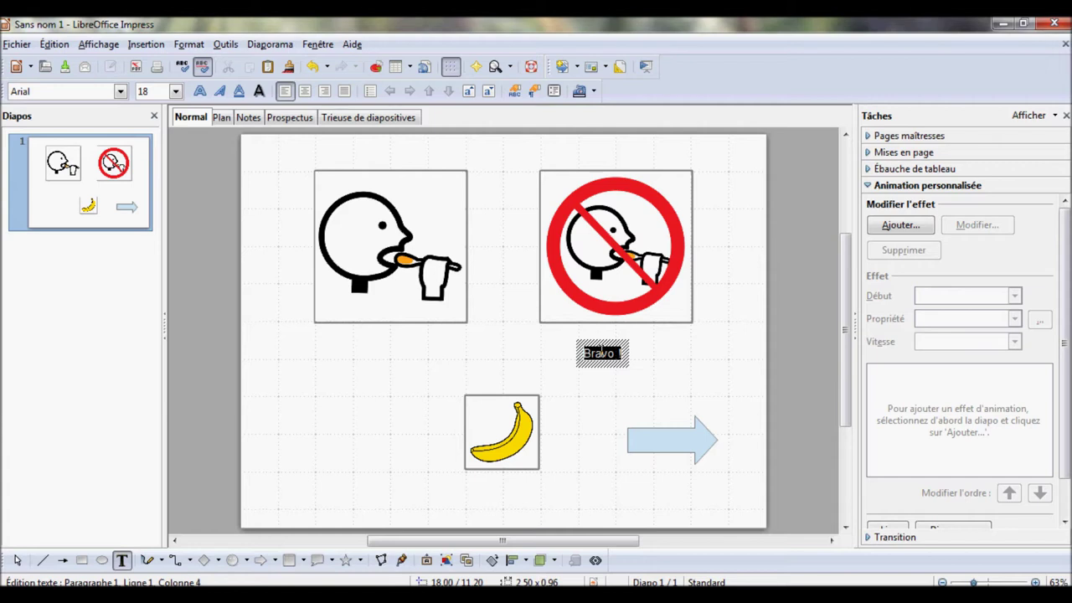
key(shift+End)
click(200, 91)
click(155, 91)
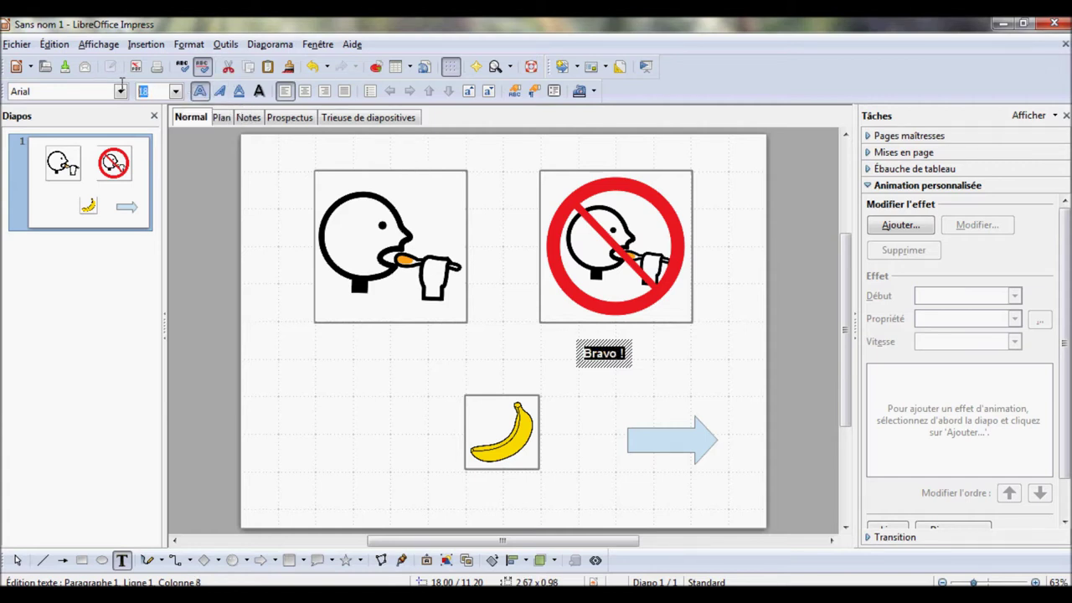
text(40)
key(Return)
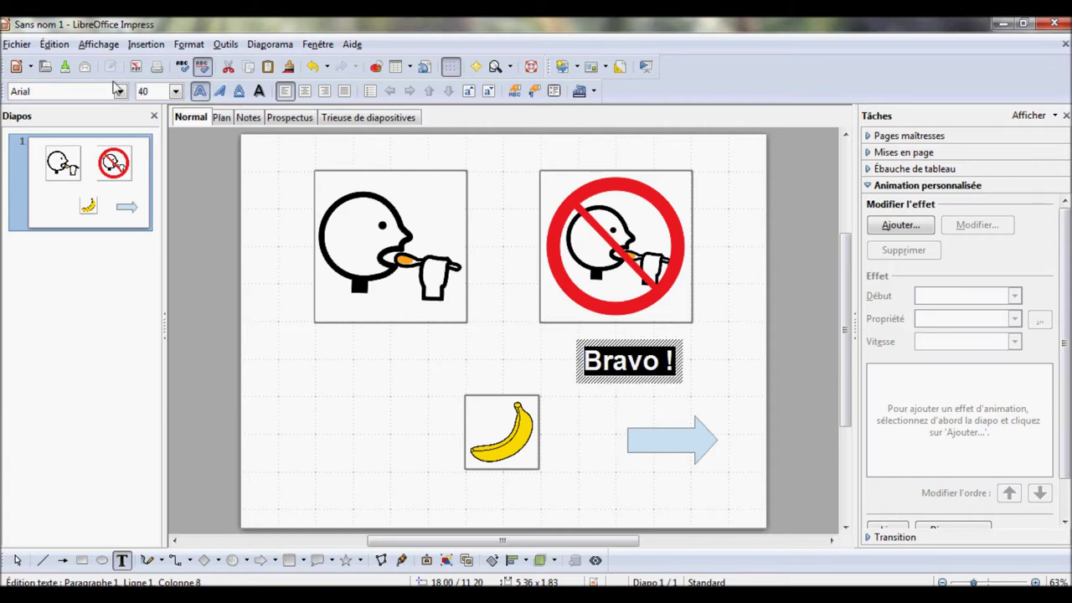
Step: Move the "Bravo !" text box so it is centred under the no-eating pictogram
click(620, 406)
drag(618, 405, 597, 374)
click(615, 410)
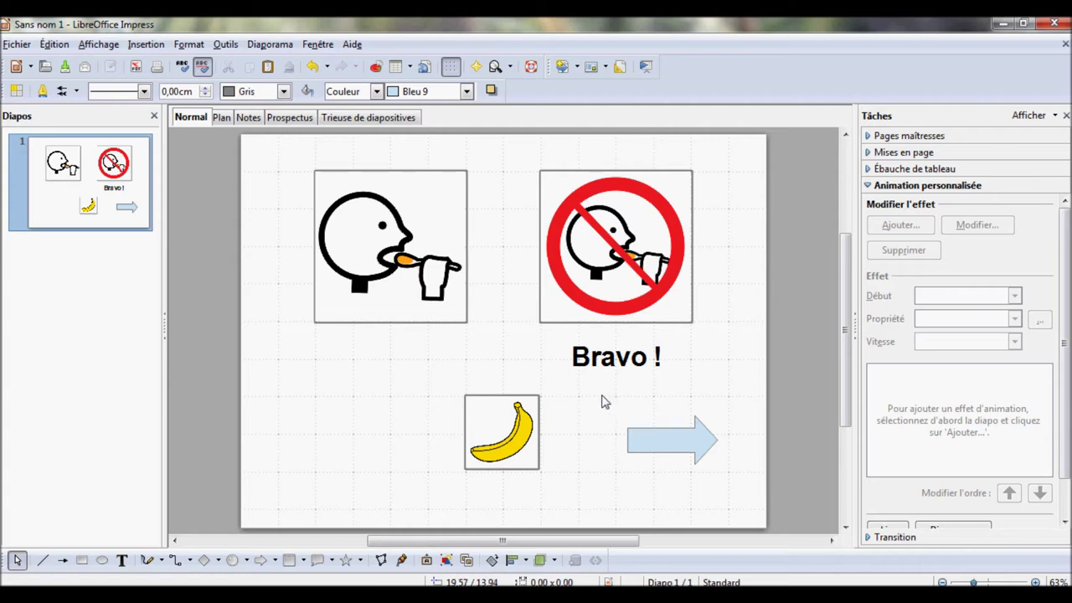
Step: Name the eating pictogram "comestible"
click(385, 308)
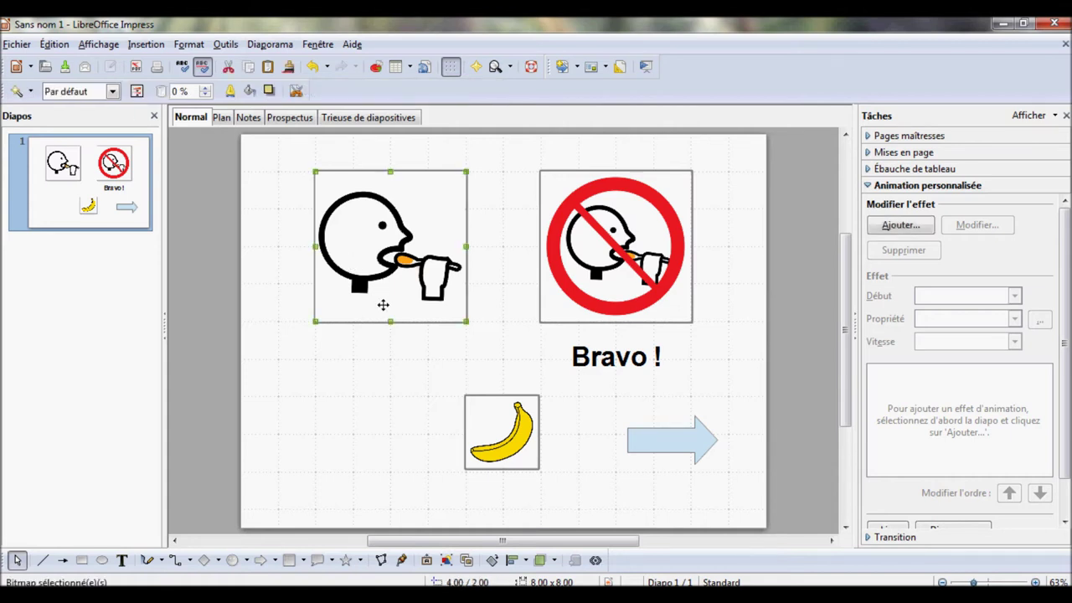
right_click(383, 304)
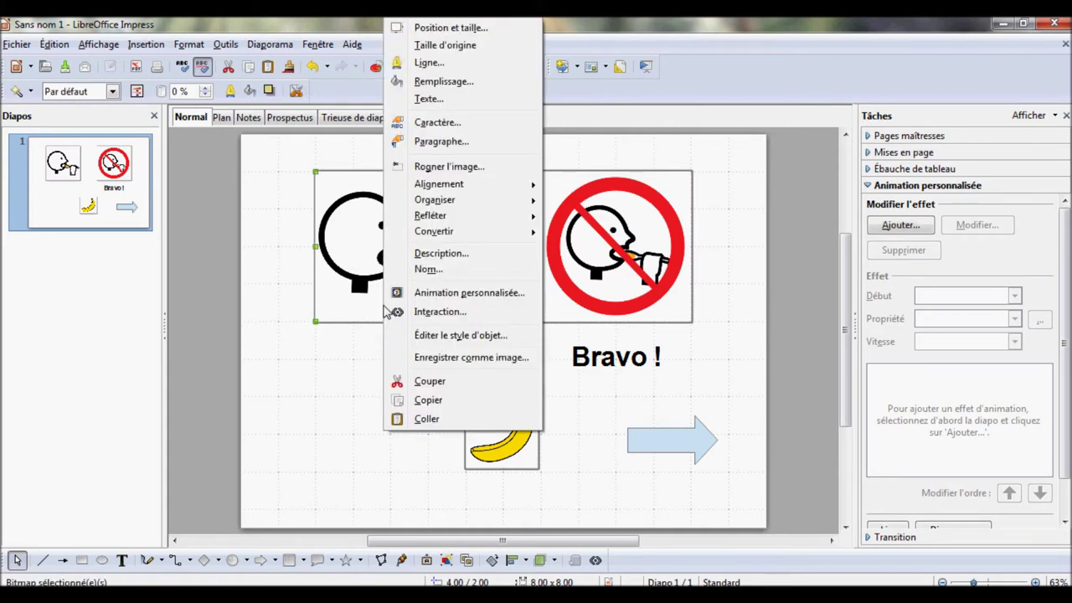
click(423, 271)
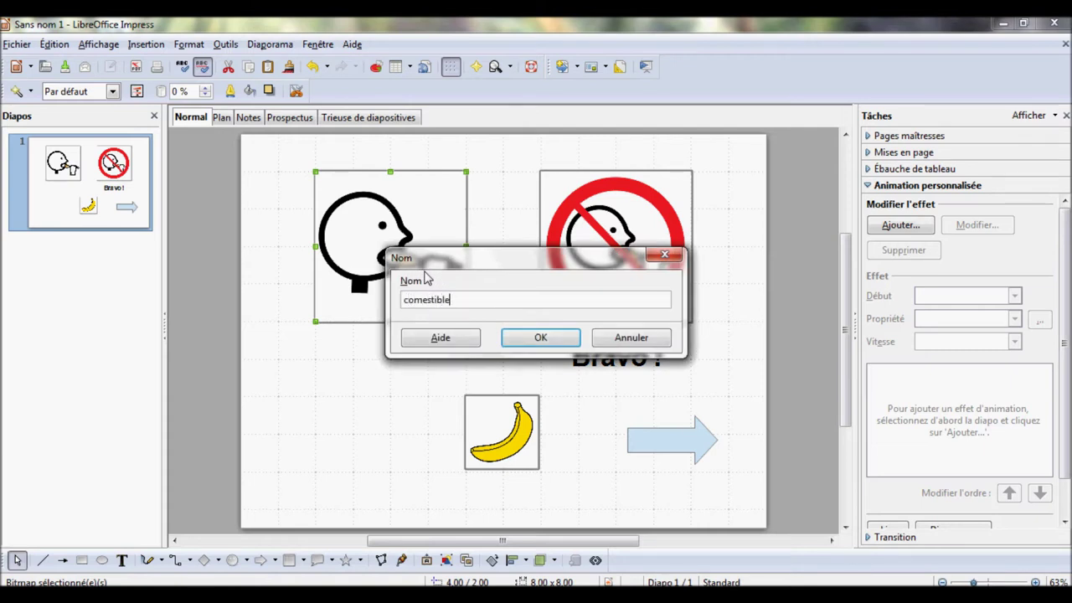
key(Return)
Step: Name the no-eating pictogram "non-comestible"
click(617, 269)
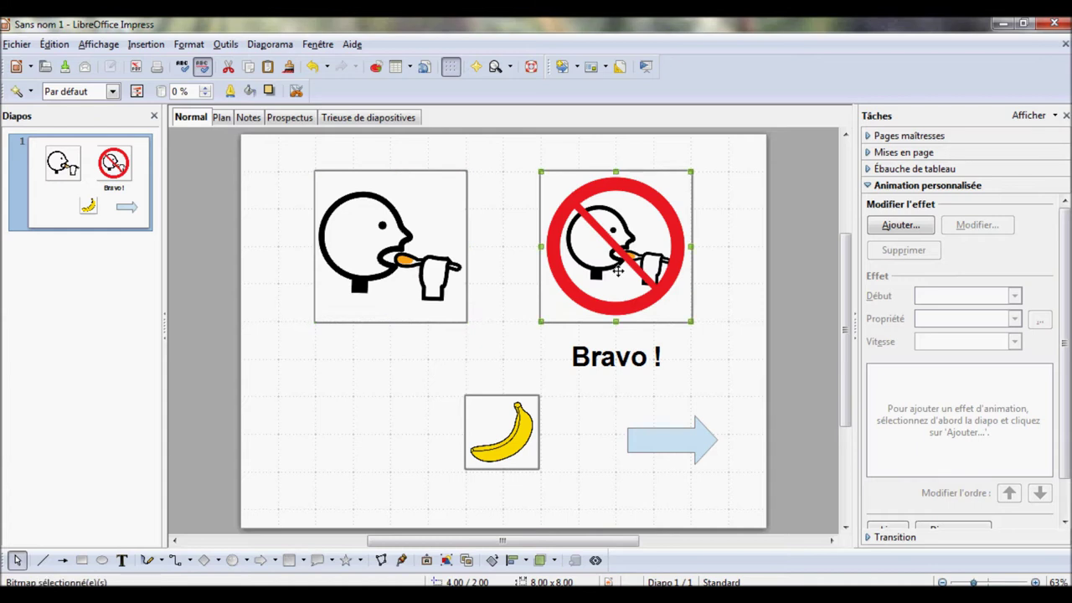
right_click(618, 270)
click(670, 272)
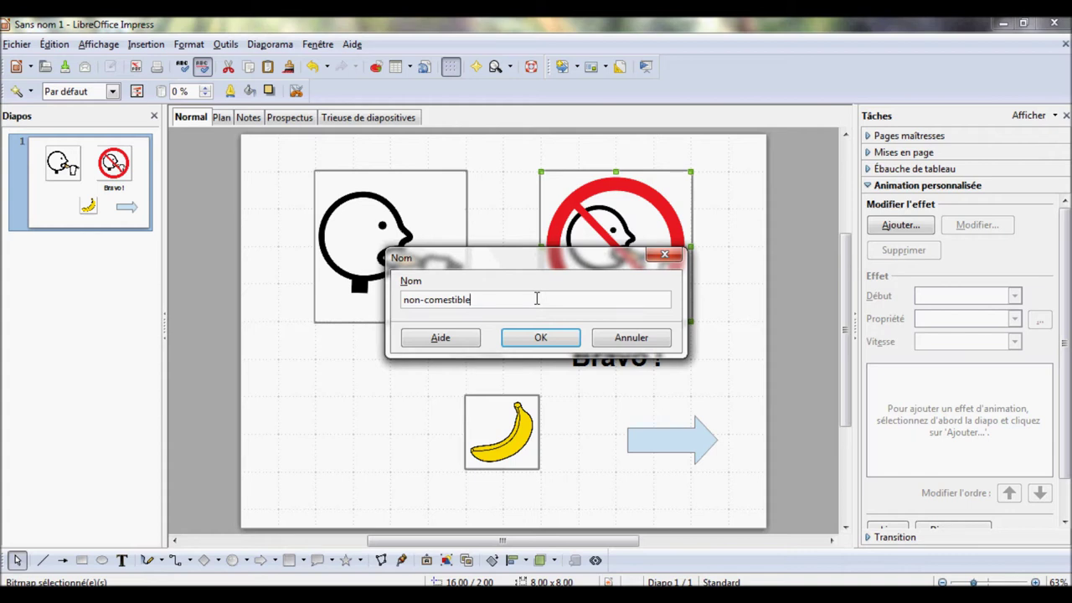
key(Return)
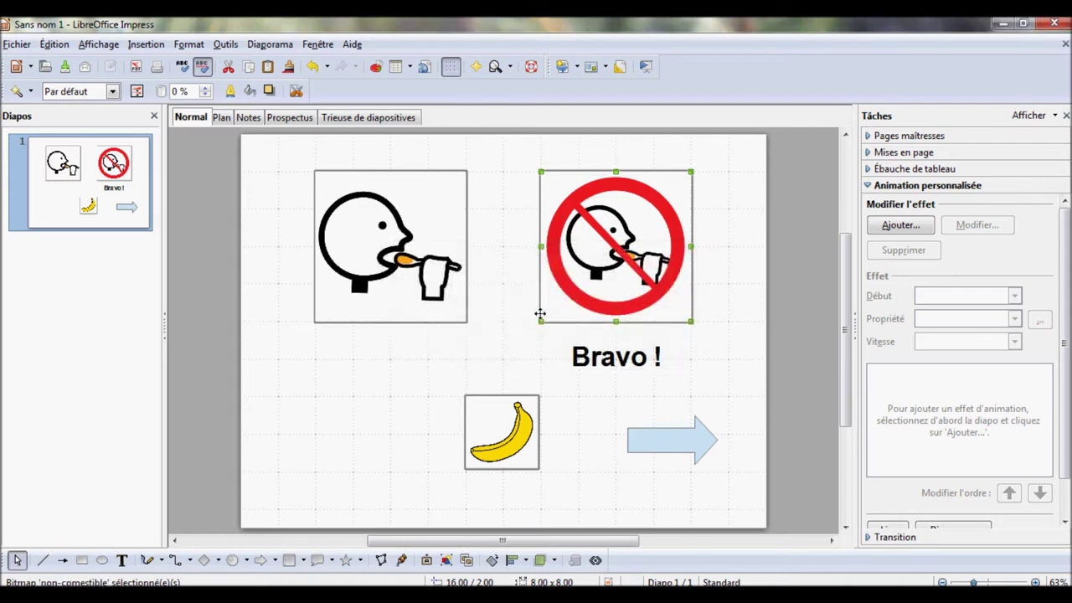
Step: Name the banana image "aliment"
right_click(510, 429)
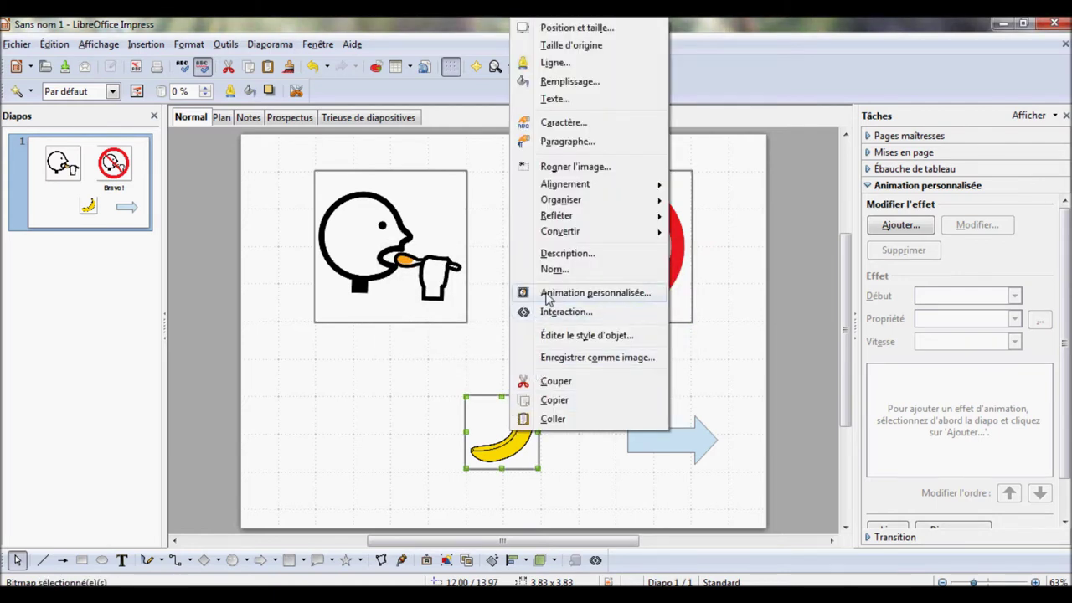
click(551, 271)
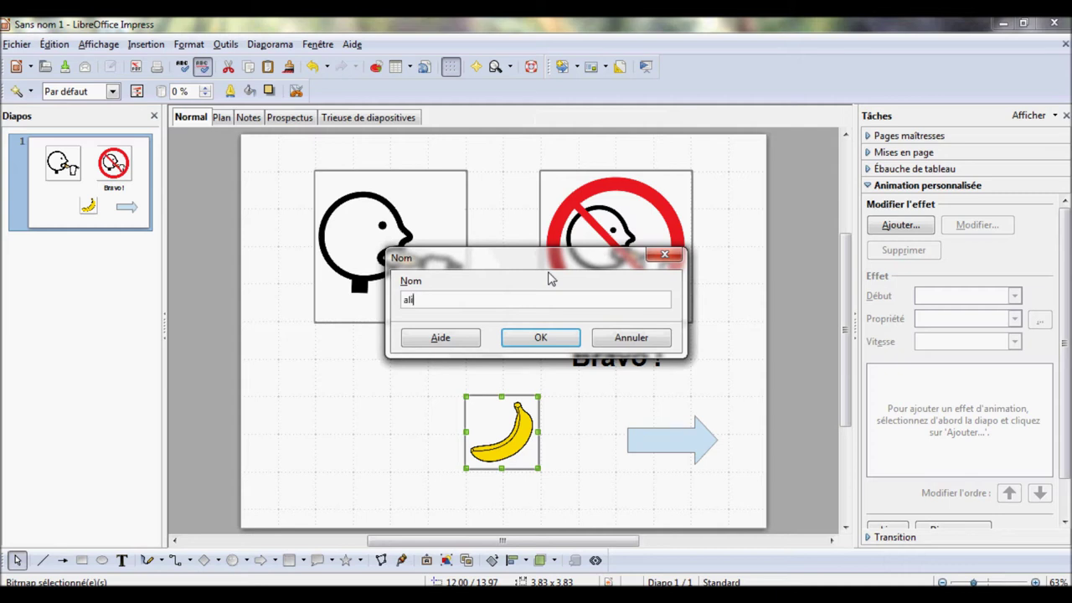
key(Return)
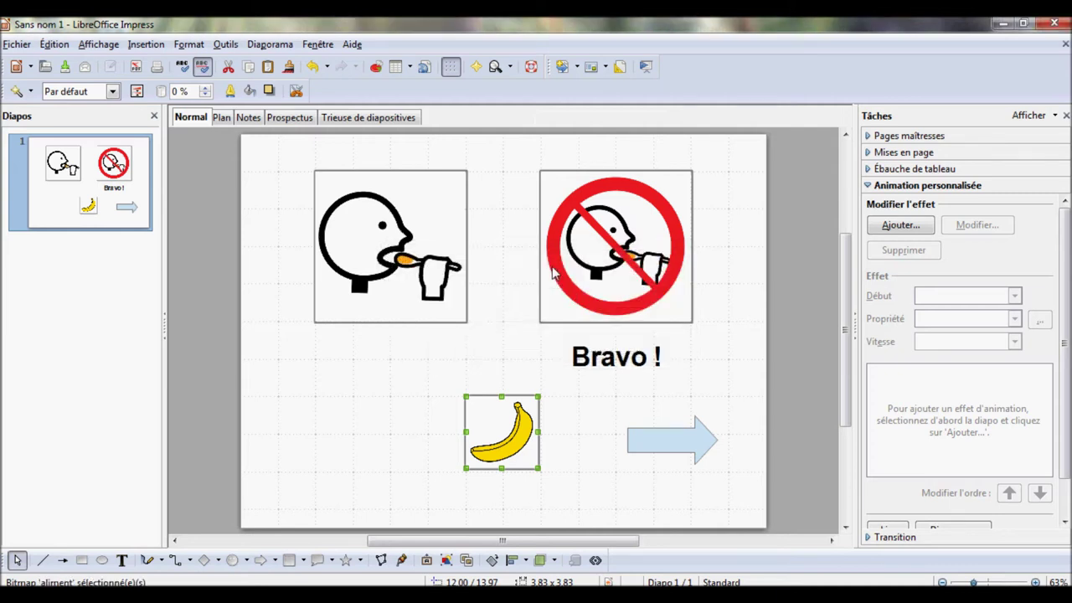
Step: Name the blue arrow shape "diapo_suivante", with an underscore between the two words
click(634, 437)
right_click(634, 437)
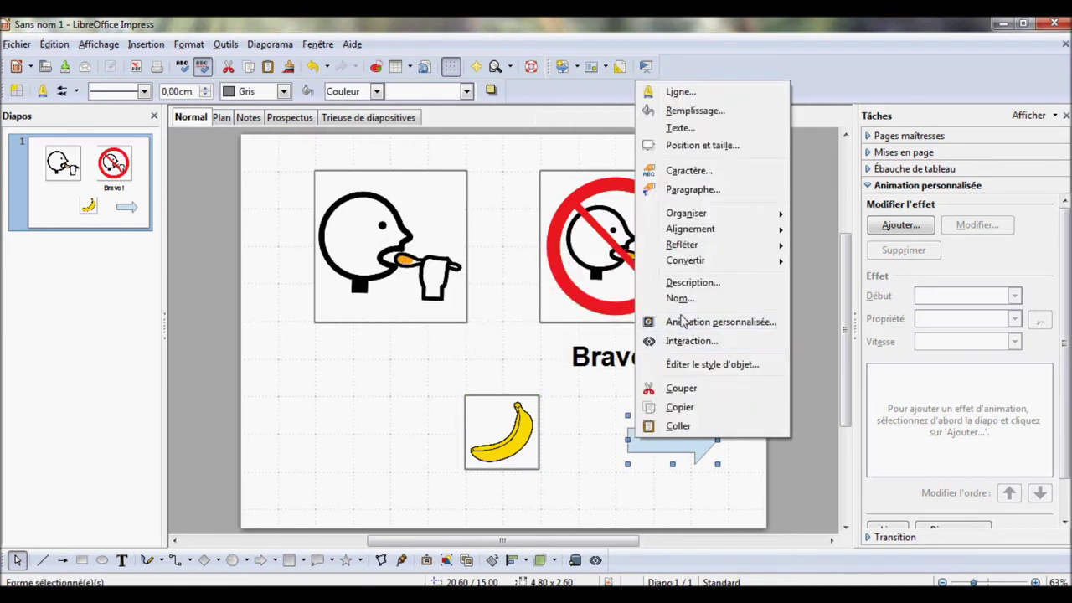
click(681, 297)
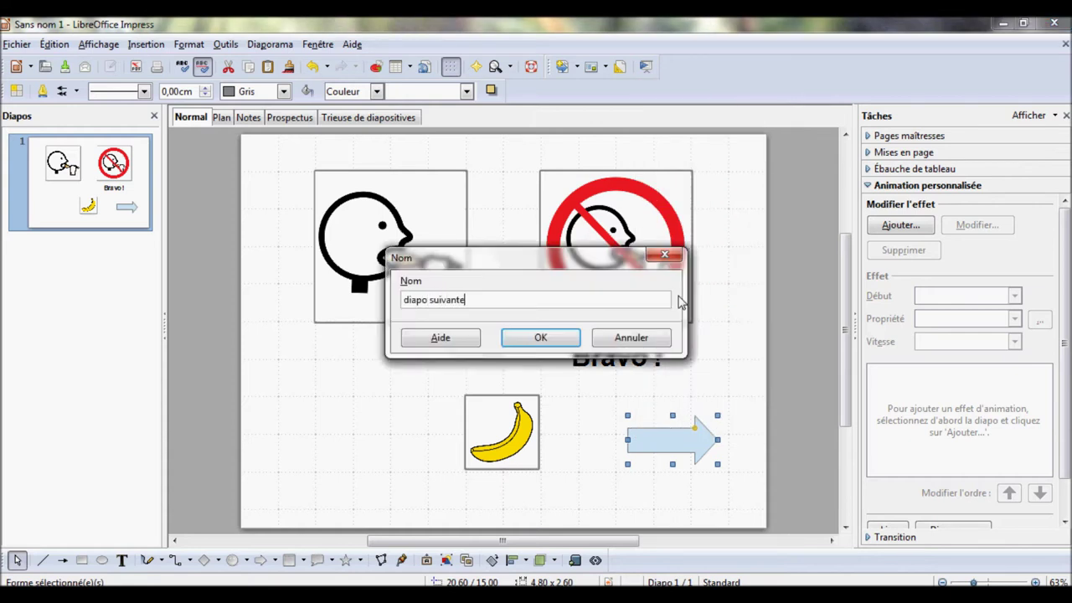
key(BackSpace)
text(_)
key(Return)
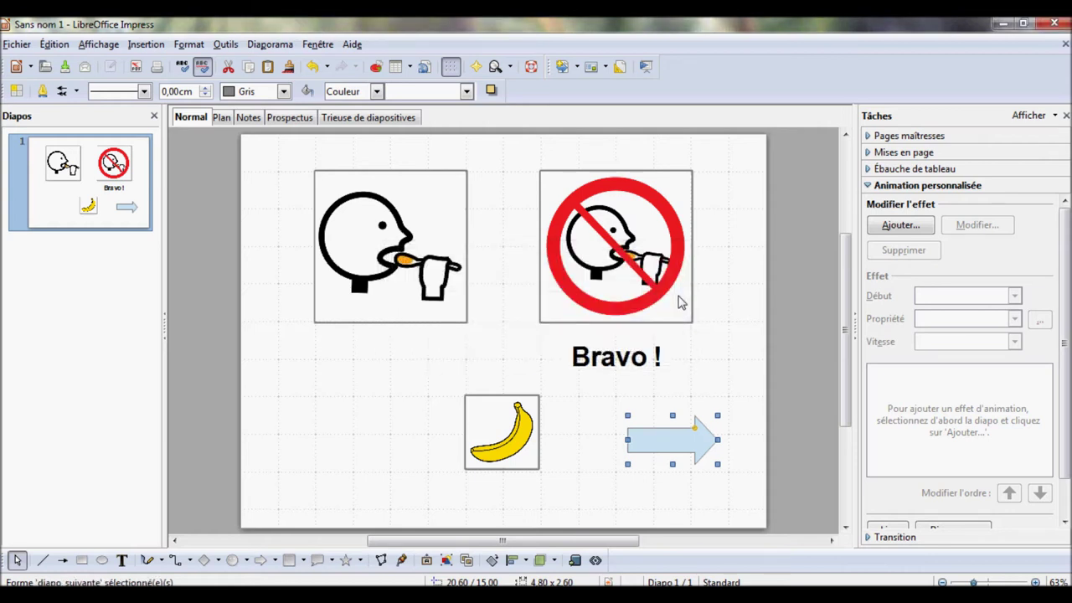
Step: Select the "Bravo !" text box as an object and name it "bravo"
click(630, 360)
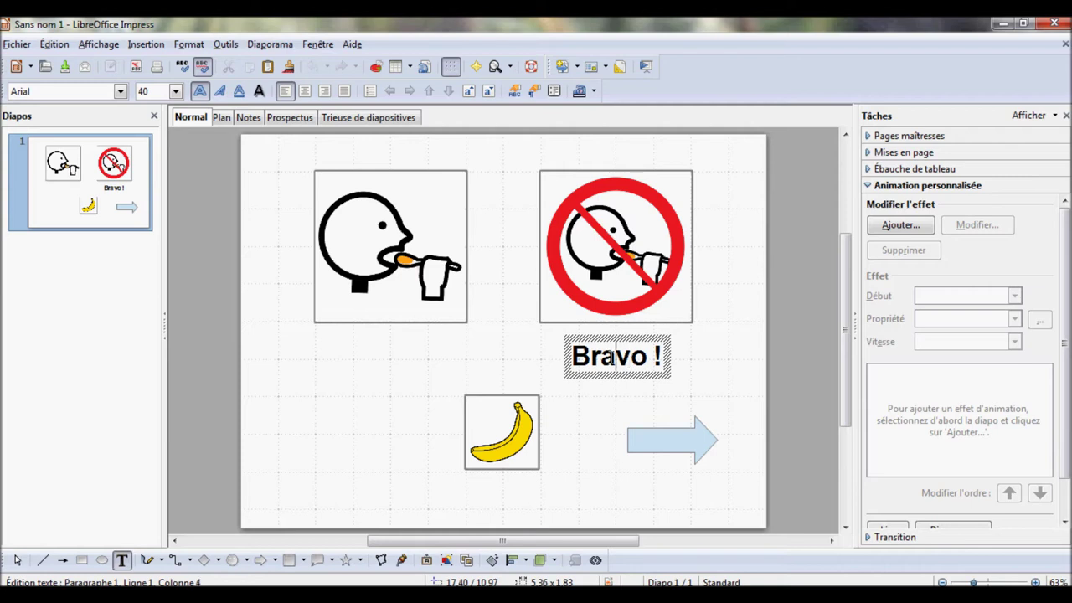
right_click(614, 363)
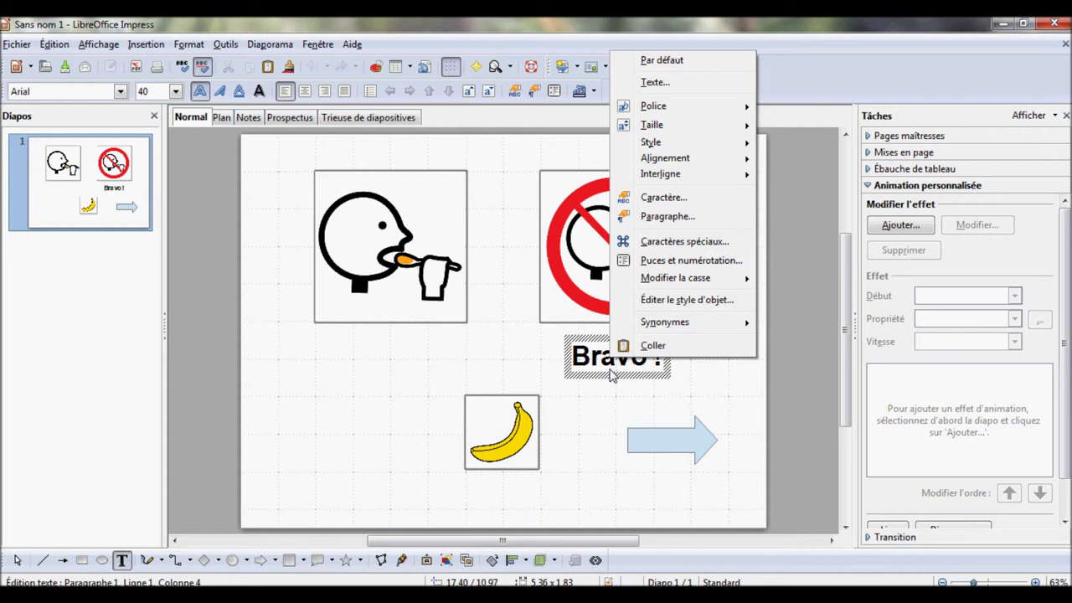
key(Escape)
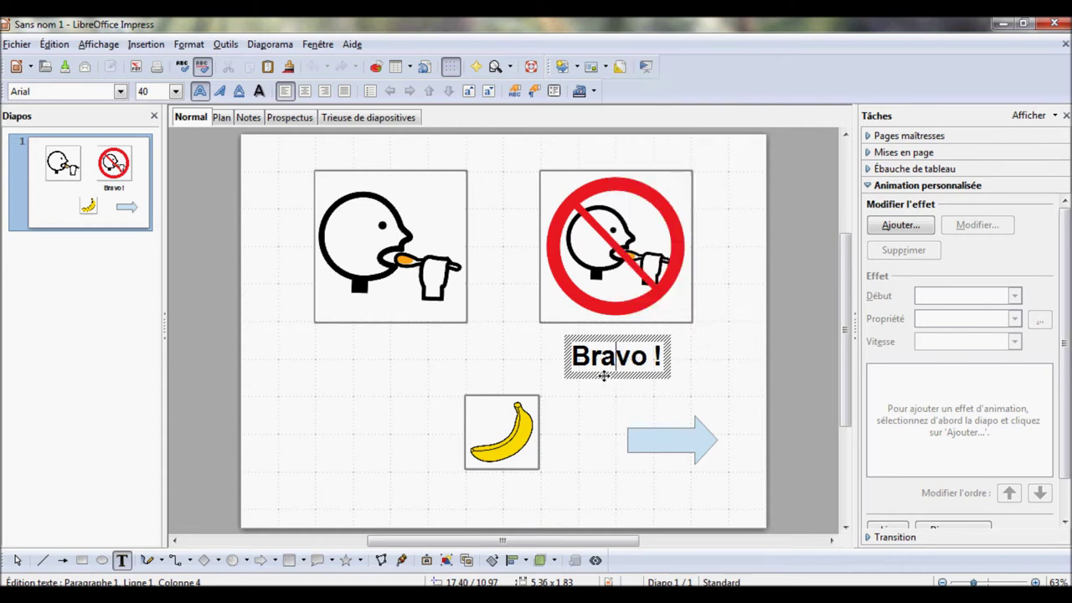
click(633, 377)
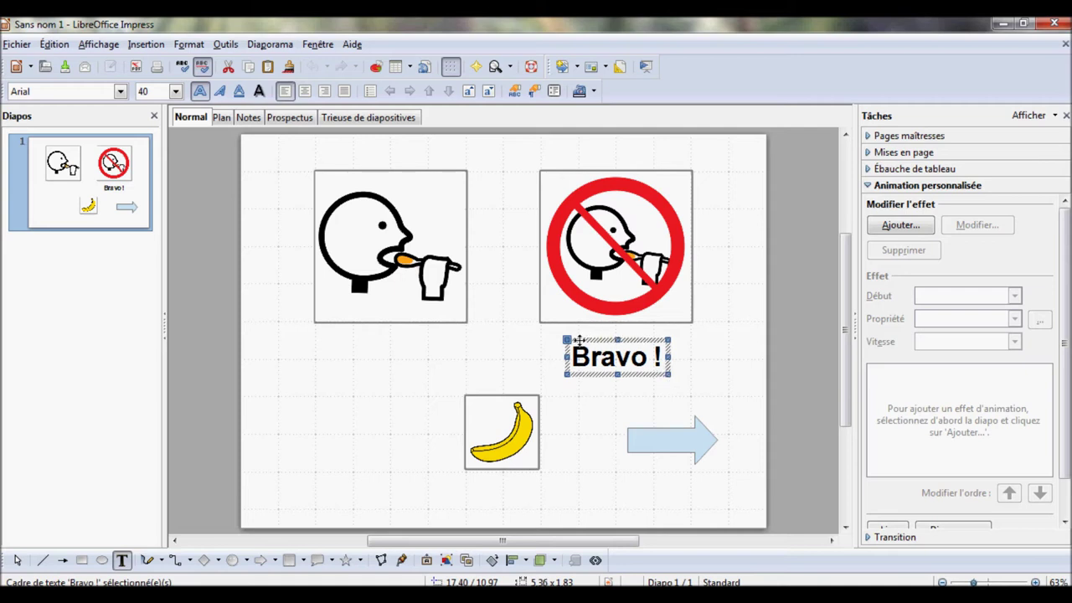
right_click(632, 375)
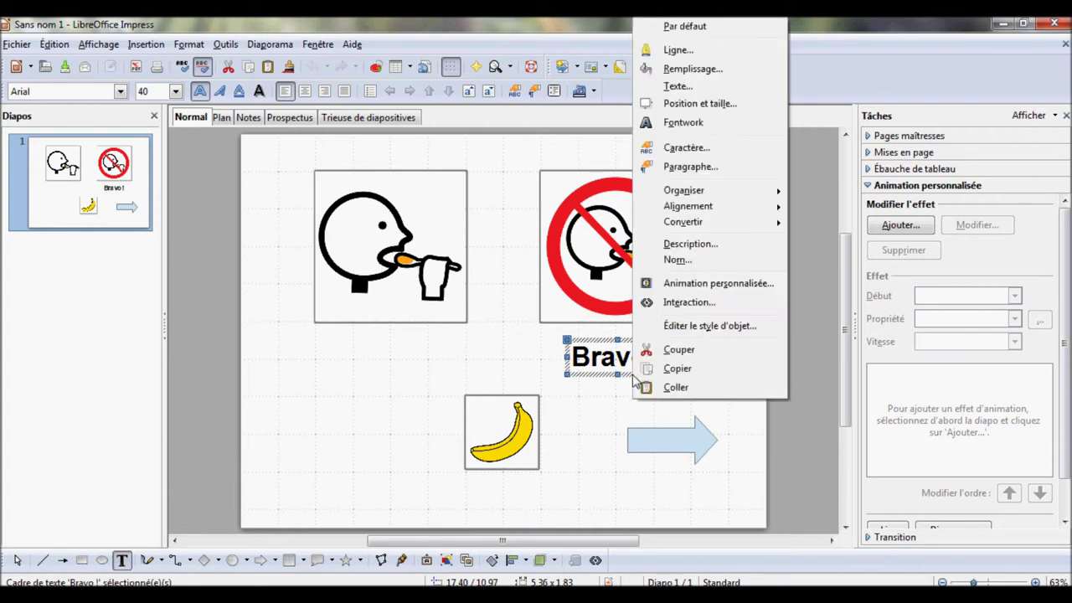
click(675, 262)
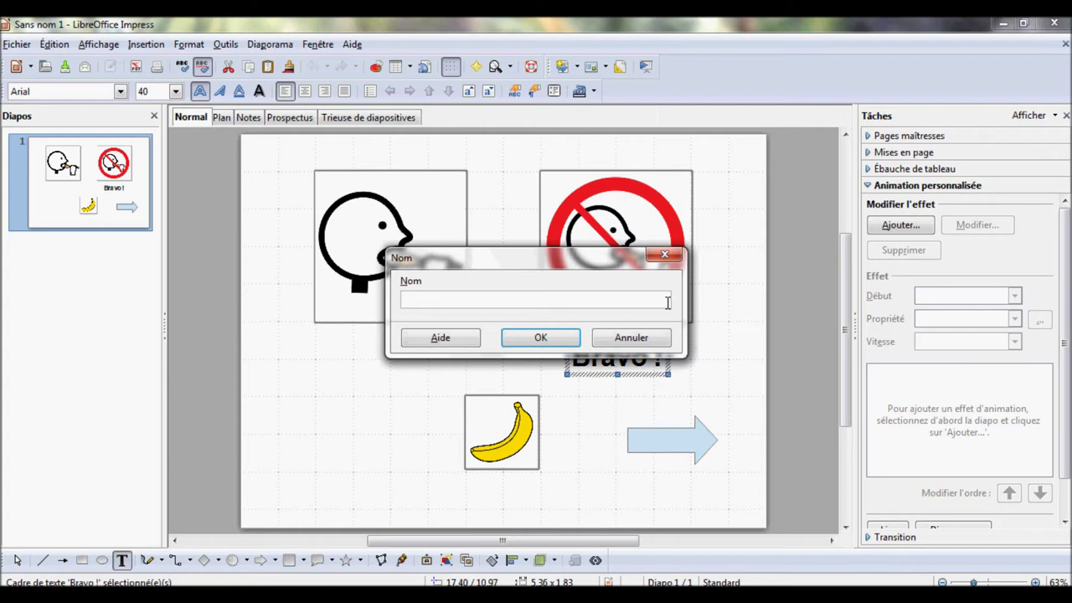
key(Return)
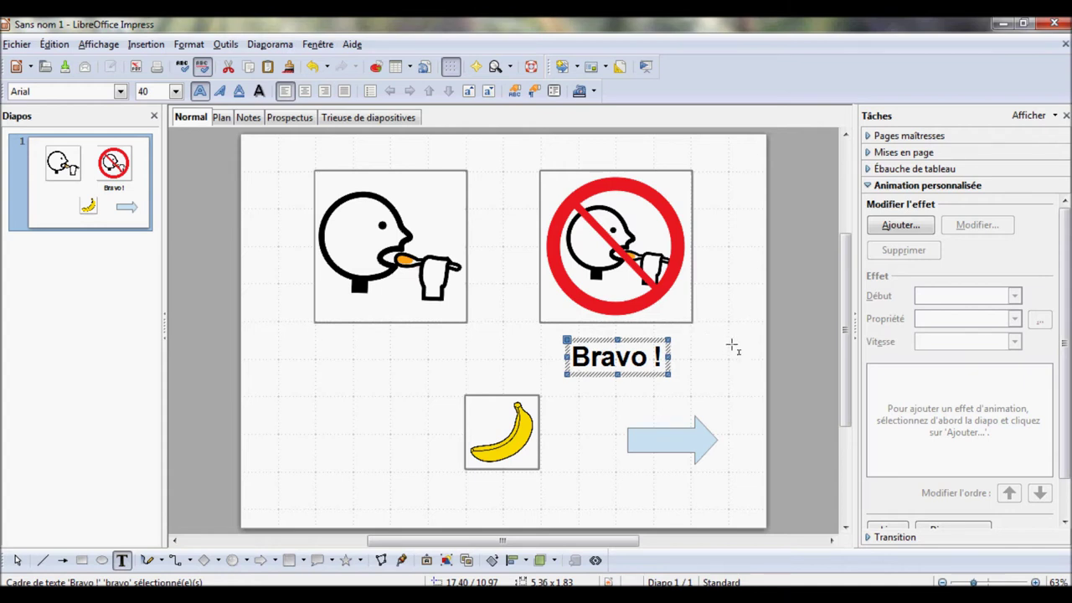
Step: Hide the Tâches pane, show it again and expand its Animation personnalisée section
click(669, 297)
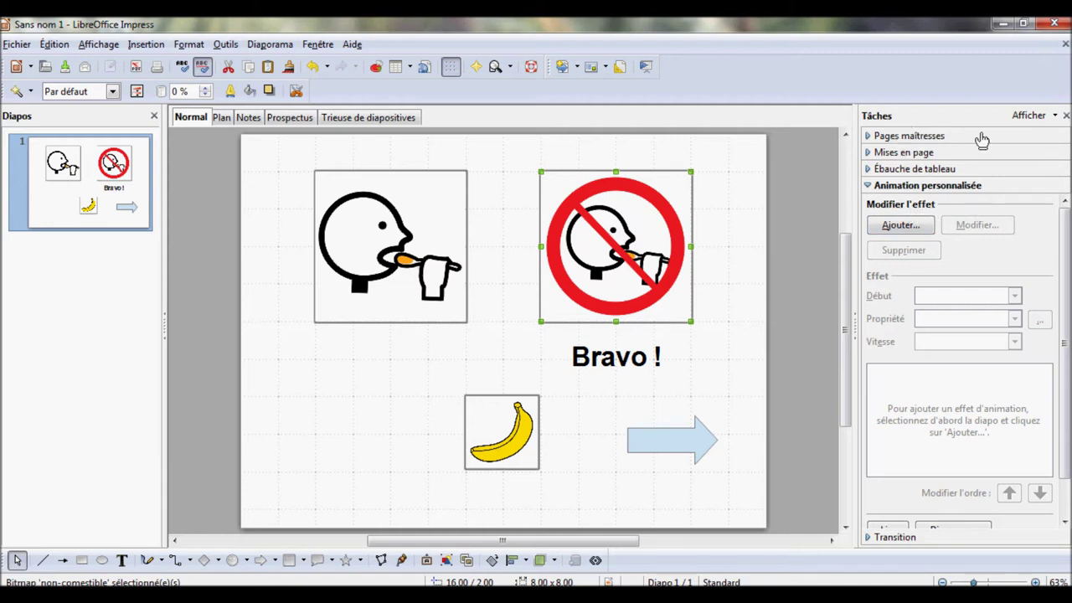
click(1065, 116)
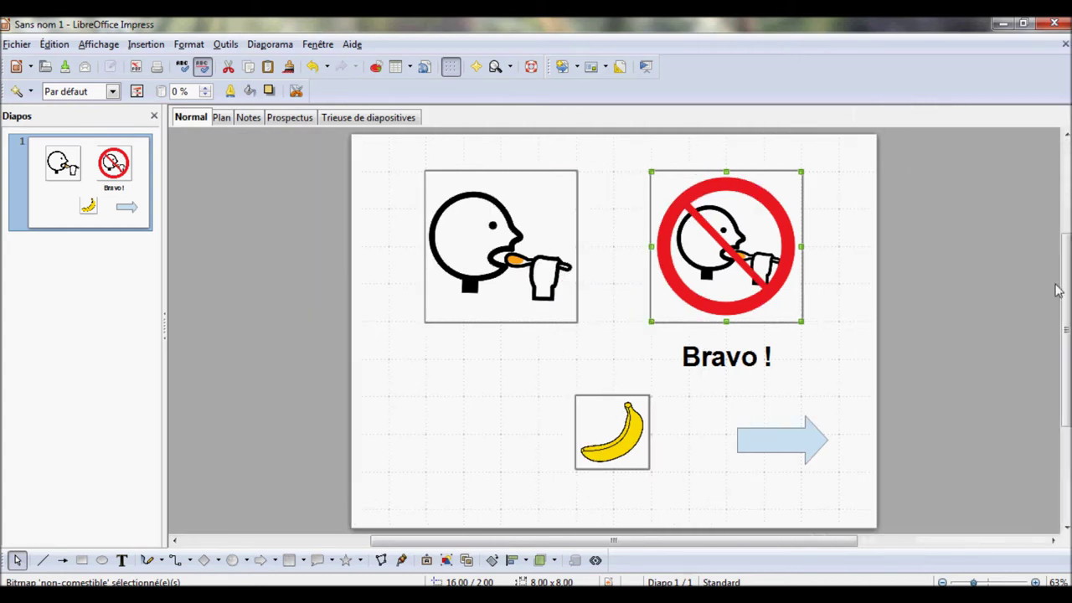
click(96, 44)
click(125, 206)
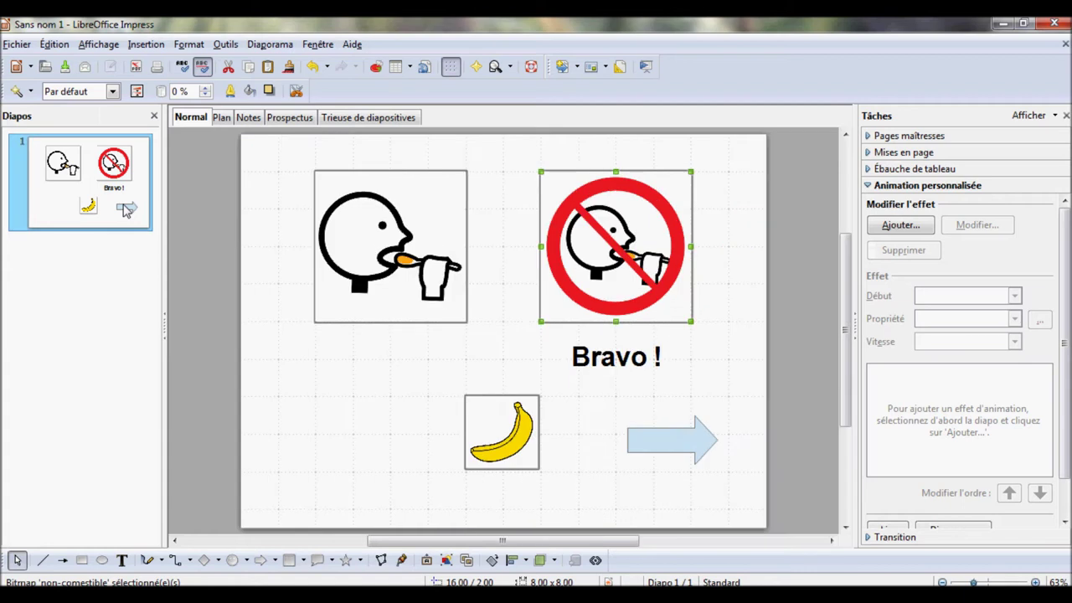
click(869, 171)
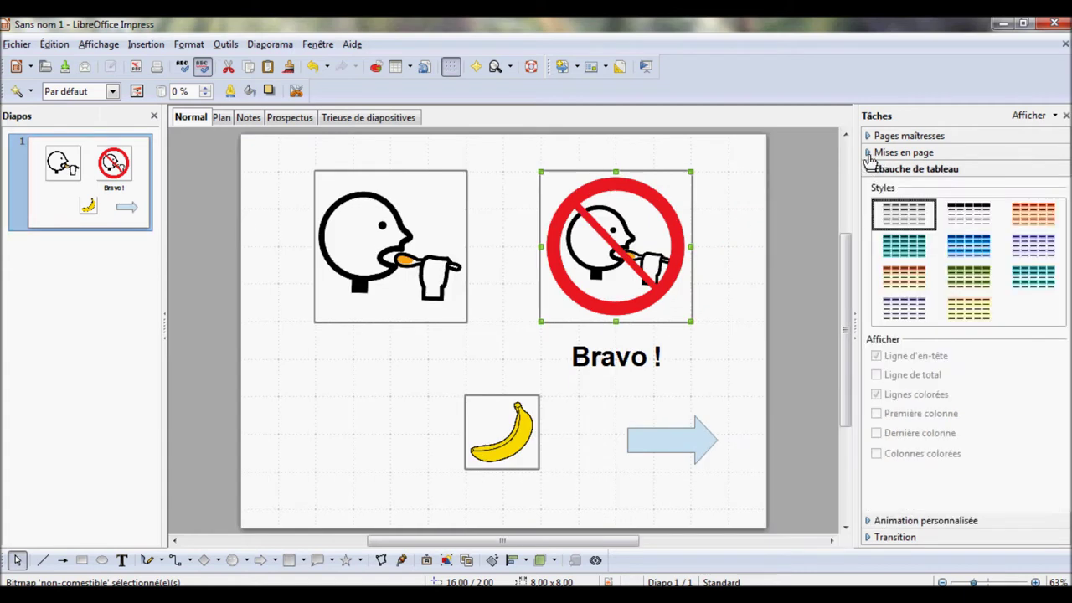
click(873, 521)
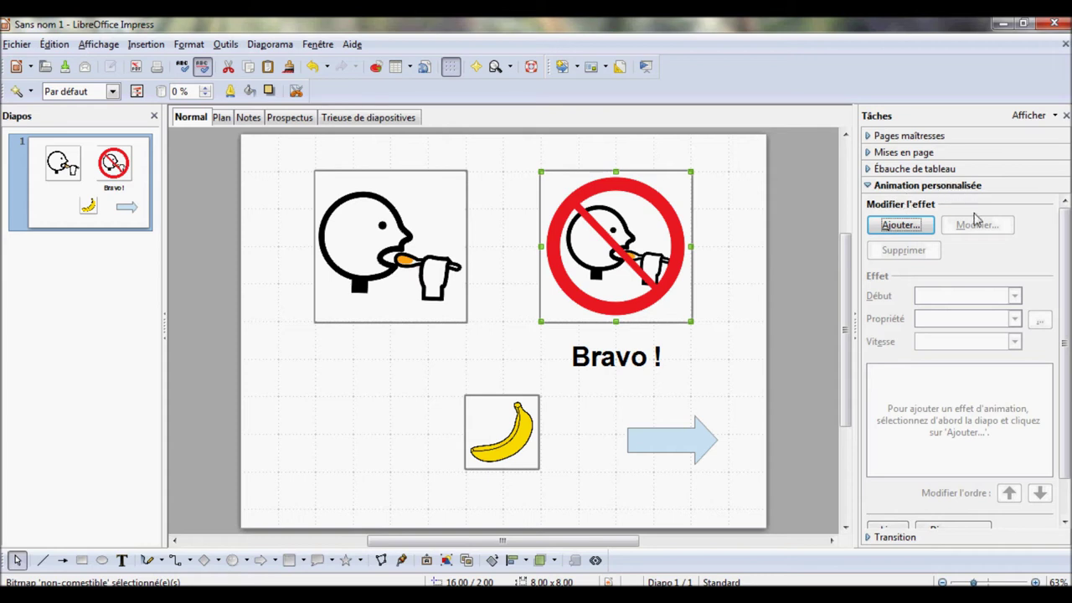
Step: Add the Chanceler emphasis animation to the no-eating pictogram
click(618, 281)
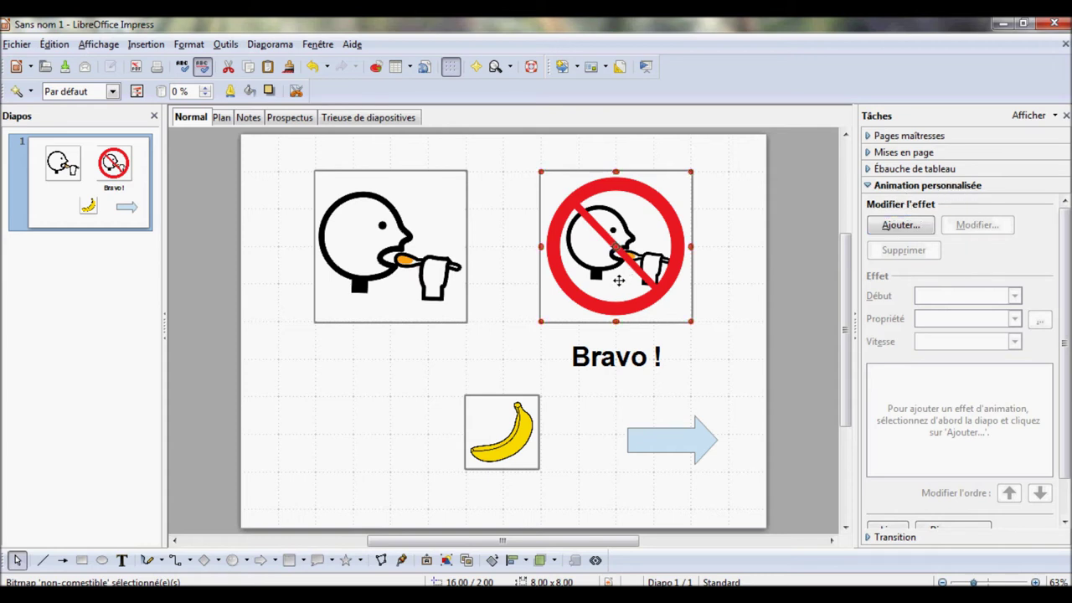
click(899, 224)
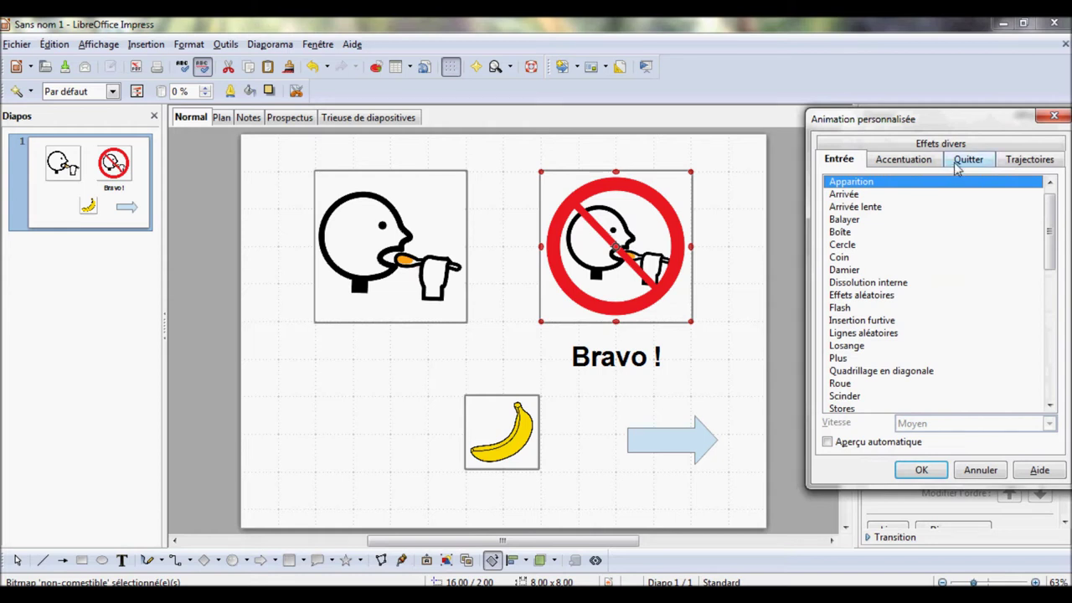
click(915, 165)
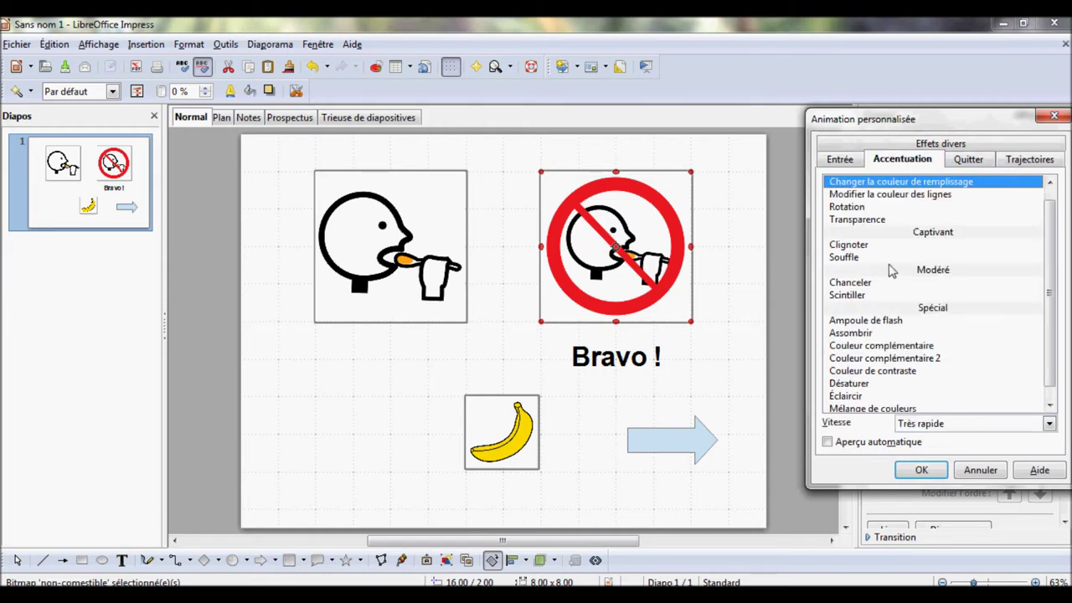
click(868, 285)
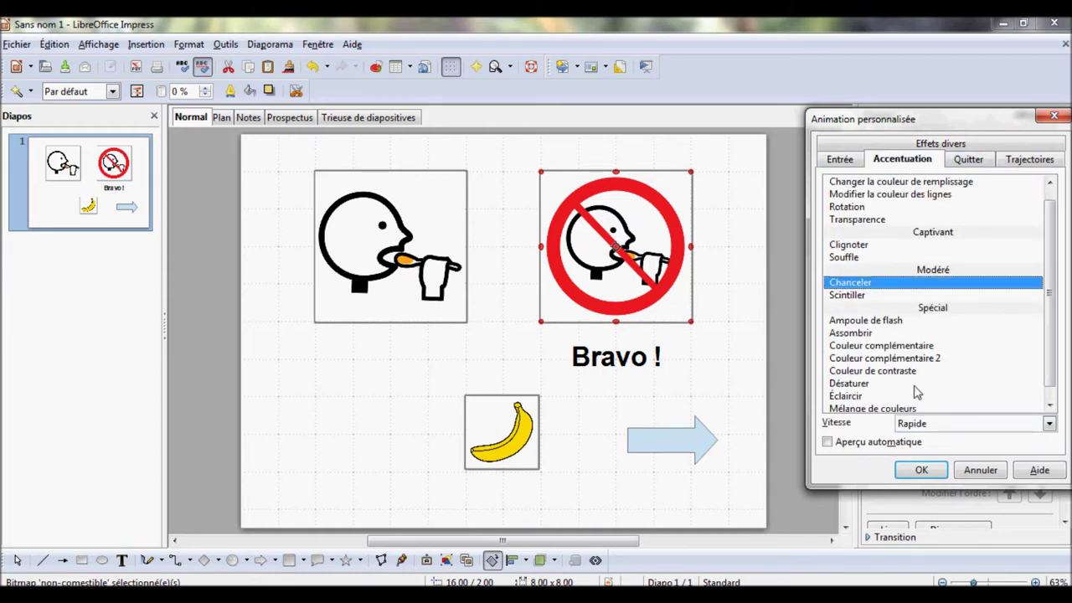
click(919, 470)
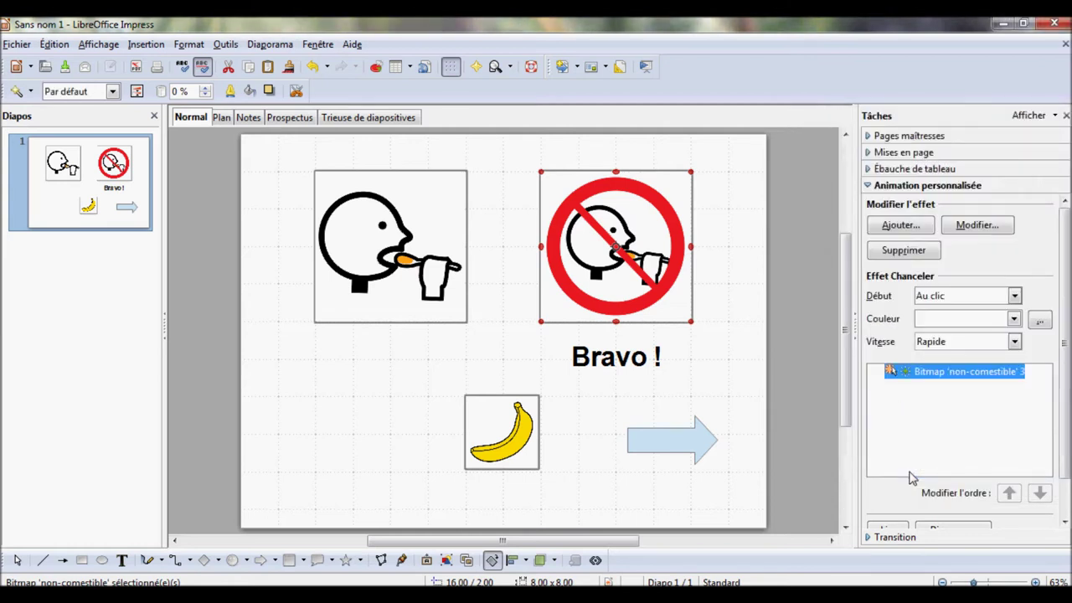
Step: Set the Chanceler effect's trigger so it starts when the "non-comestible" bitmap itself is clicked
click(1040, 323)
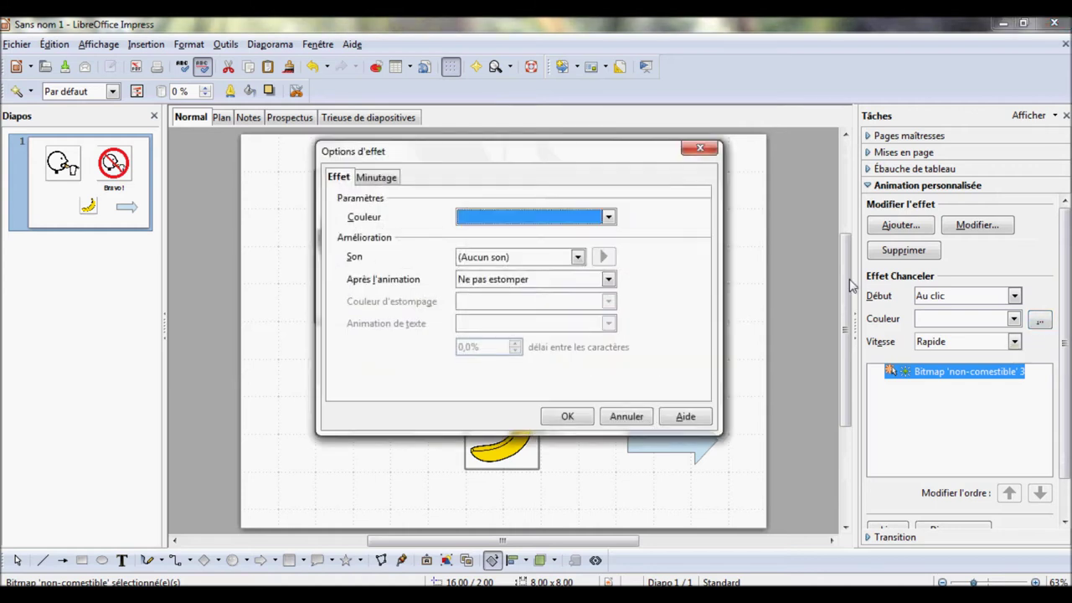
click(373, 180)
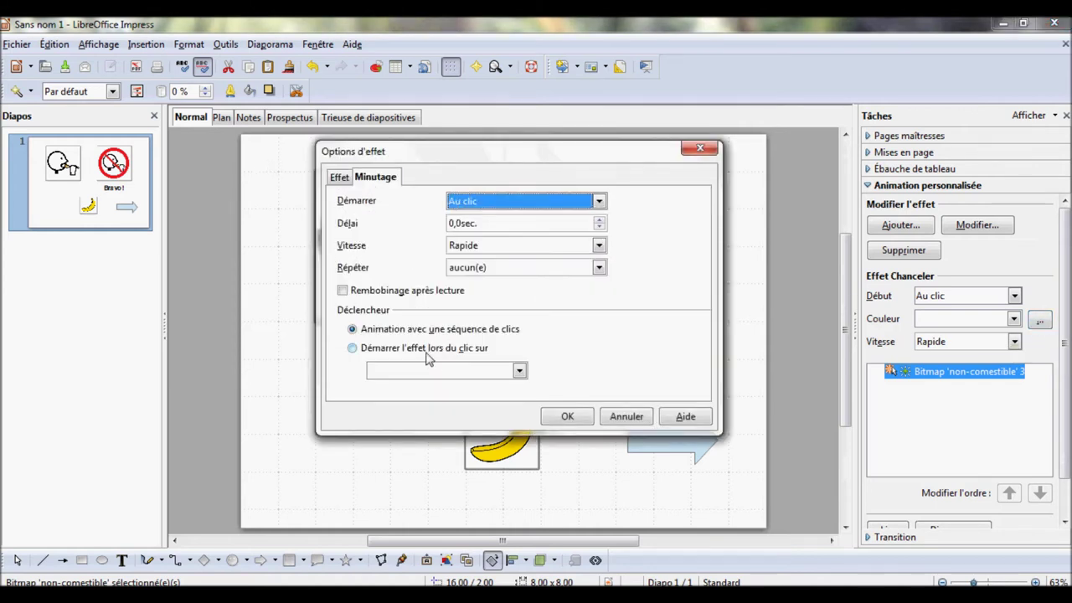
click(353, 347)
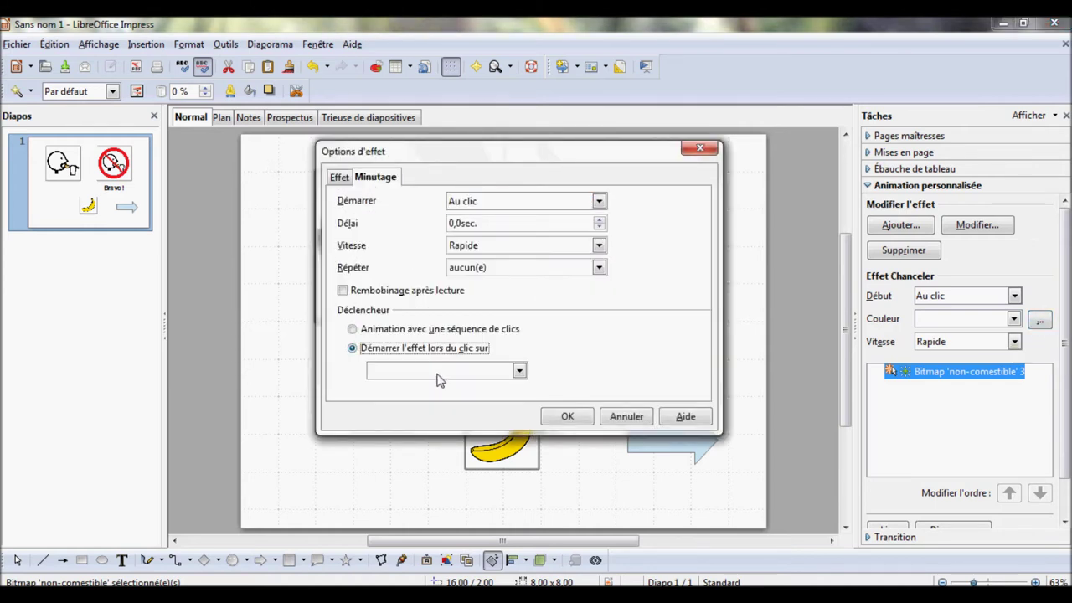
click(442, 377)
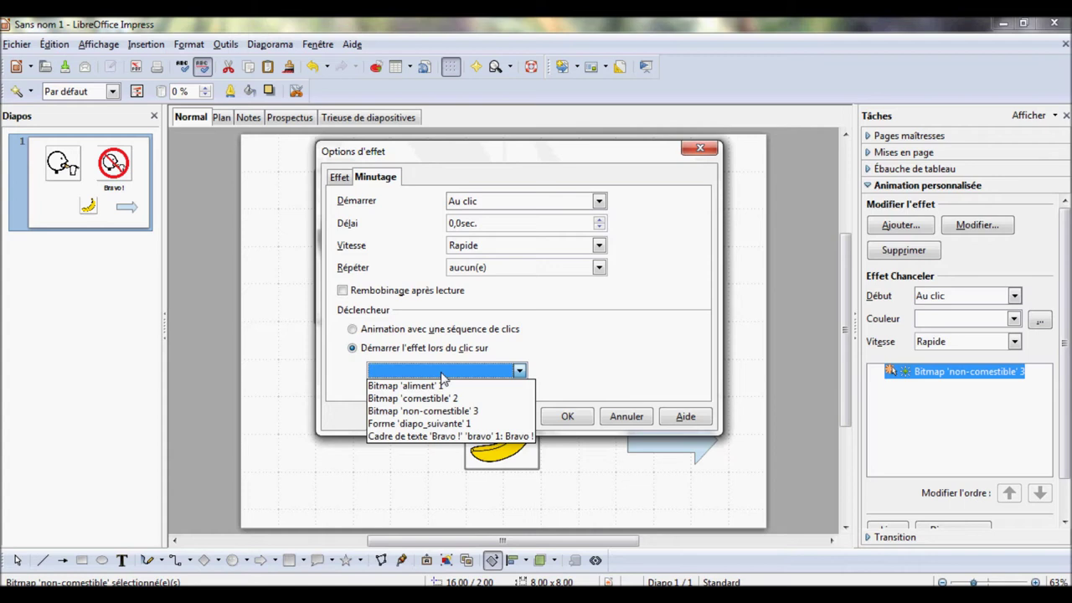
click(445, 412)
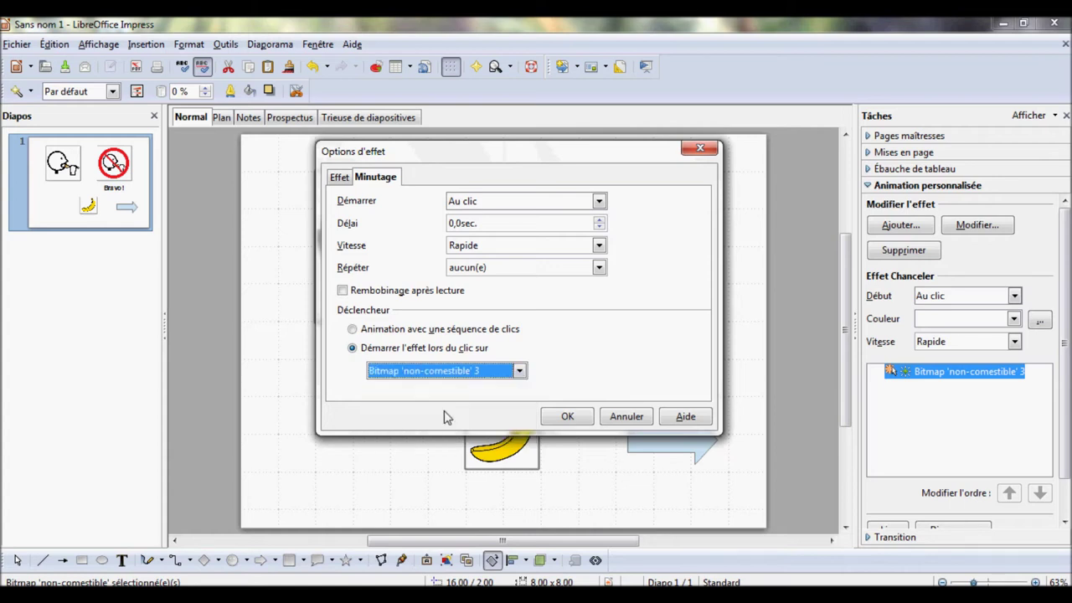
click(566, 419)
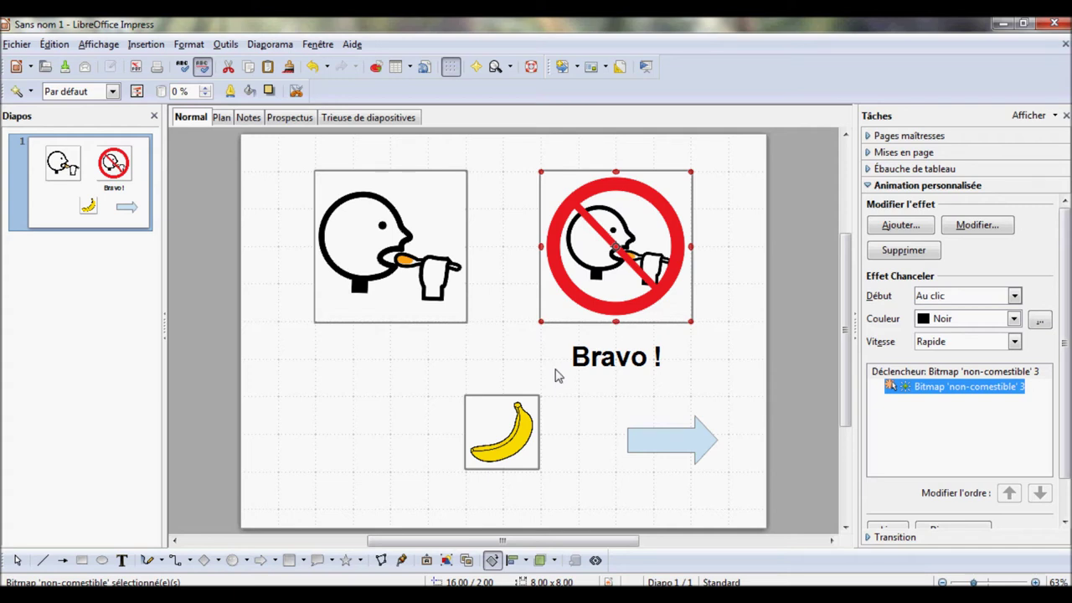
Step: Add the Ampoule de flash emphasis animation to the eating pictogram with its speed set to Lent
click(420, 280)
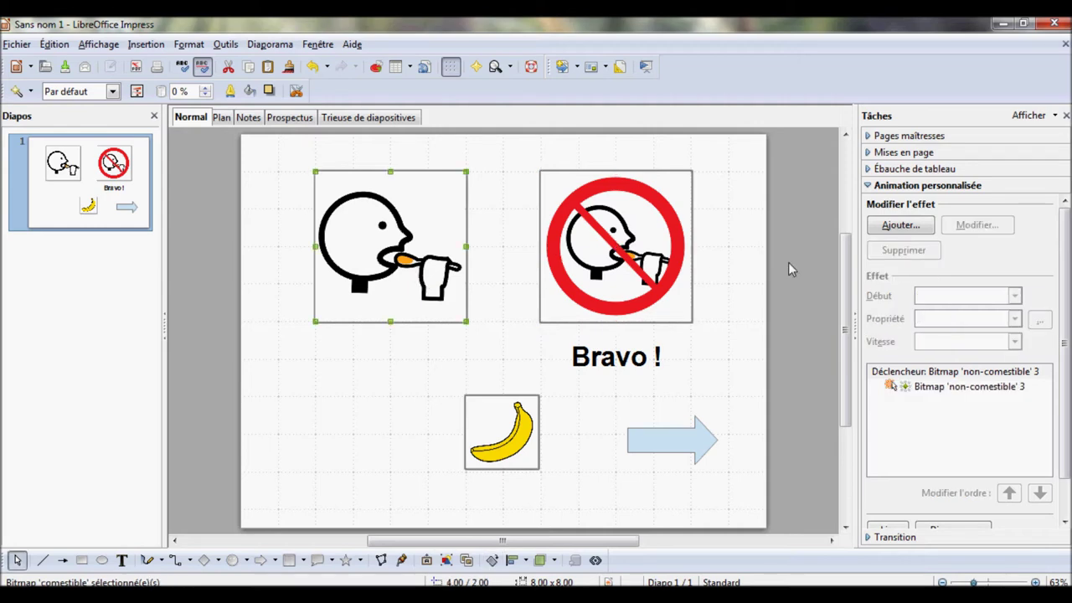
click(897, 226)
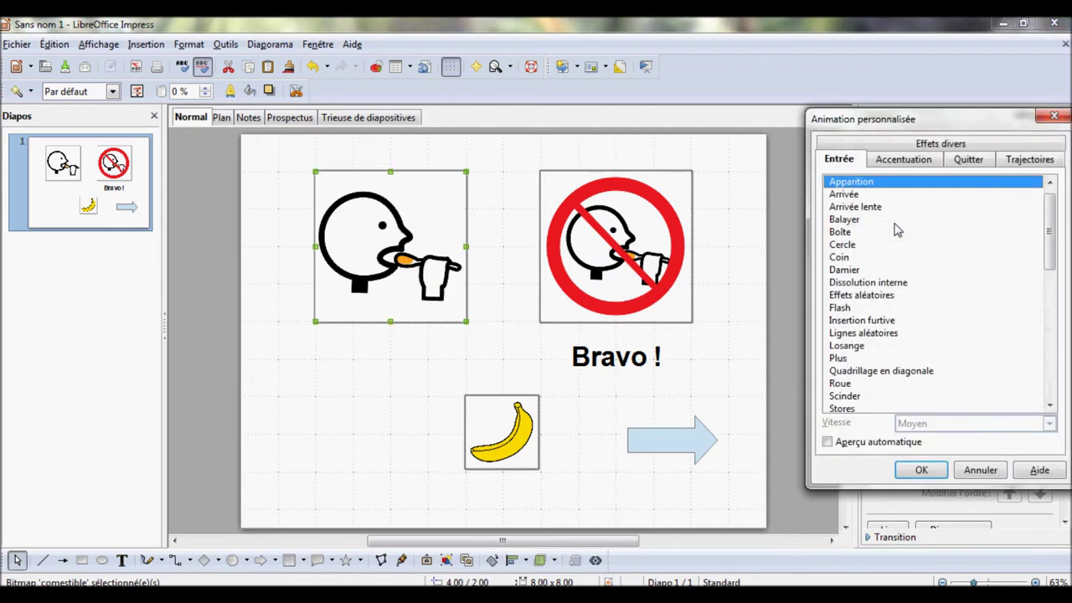
click(902, 160)
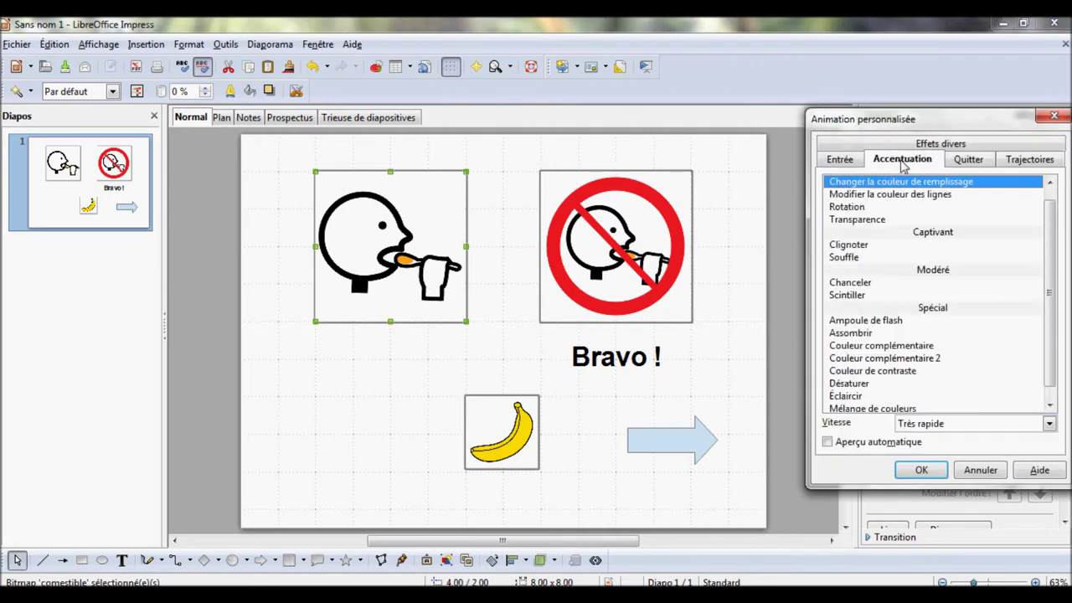
click(886, 322)
click(1049, 423)
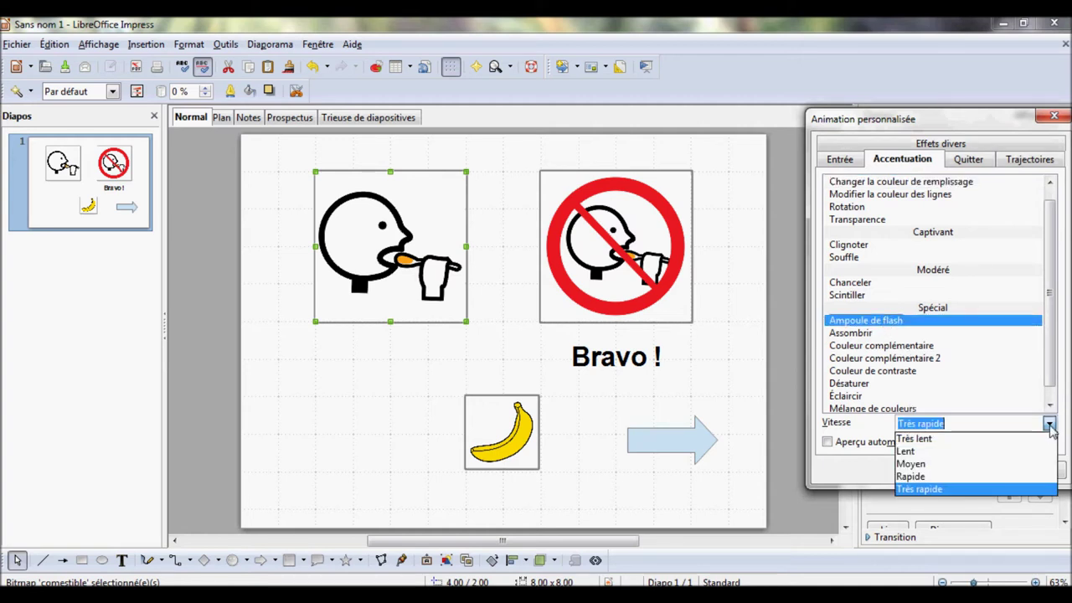
click(957, 451)
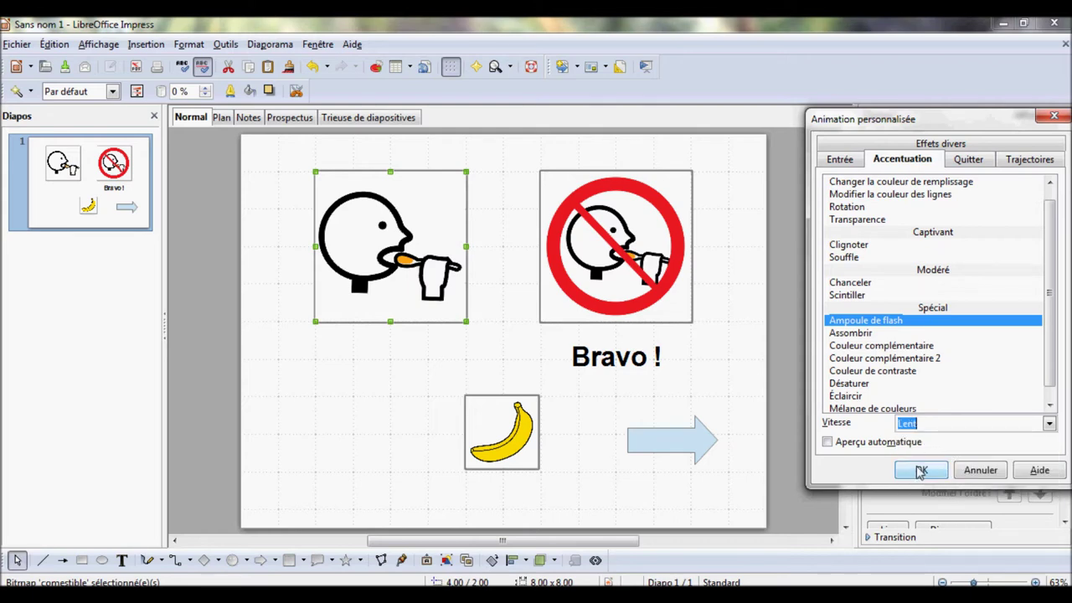
click(921, 472)
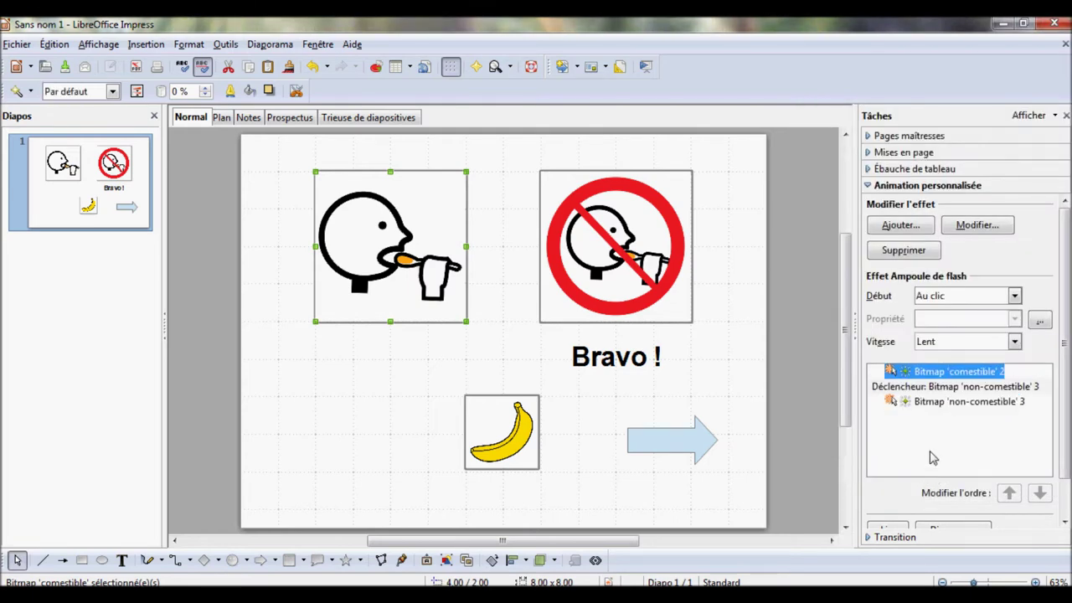
Step: Set the Ampoule de flash effect's trigger so it starts when the "comestible" bitmap itself is clicked
click(1039, 320)
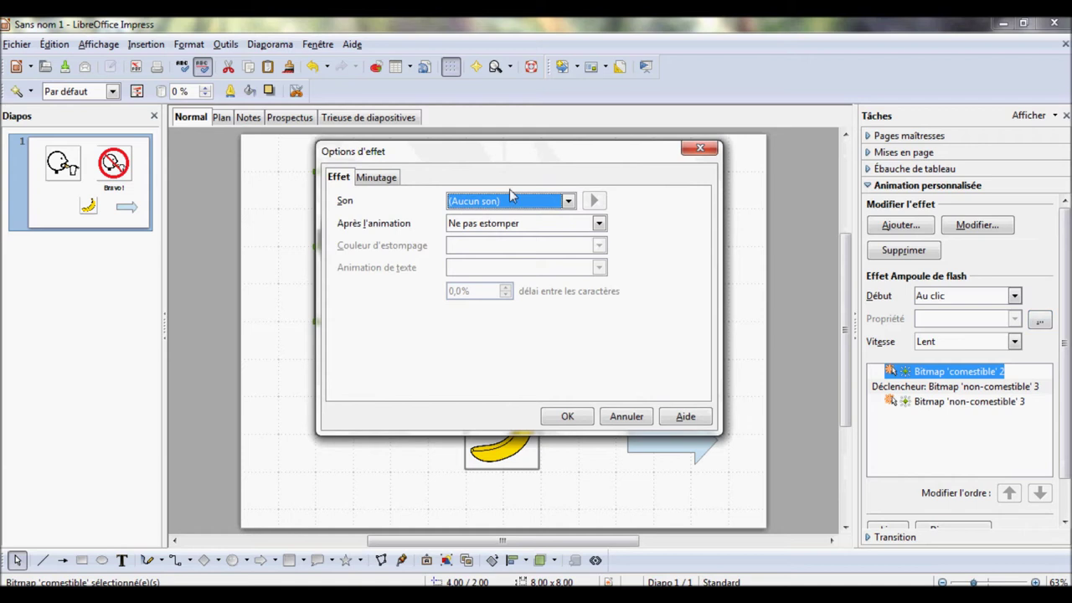
click(376, 177)
click(385, 348)
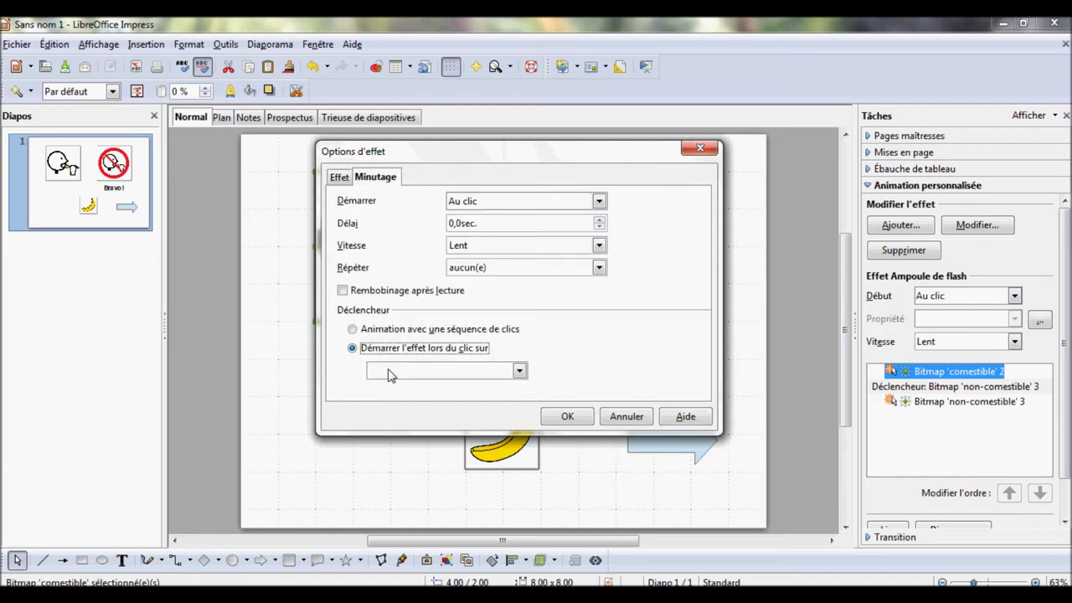
click(394, 370)
click(403, 399)
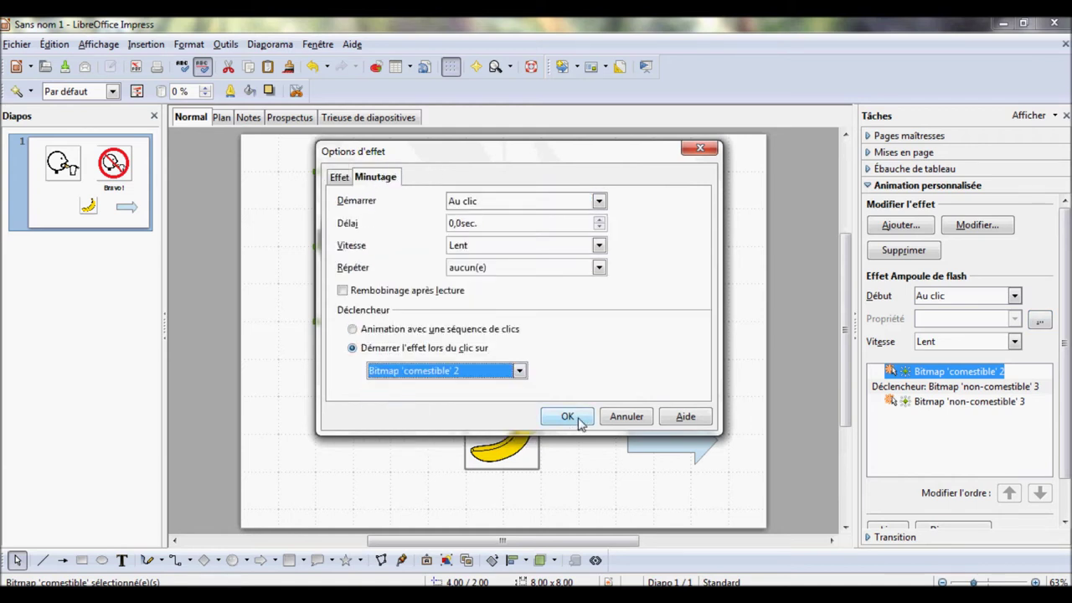
click(578, 421)
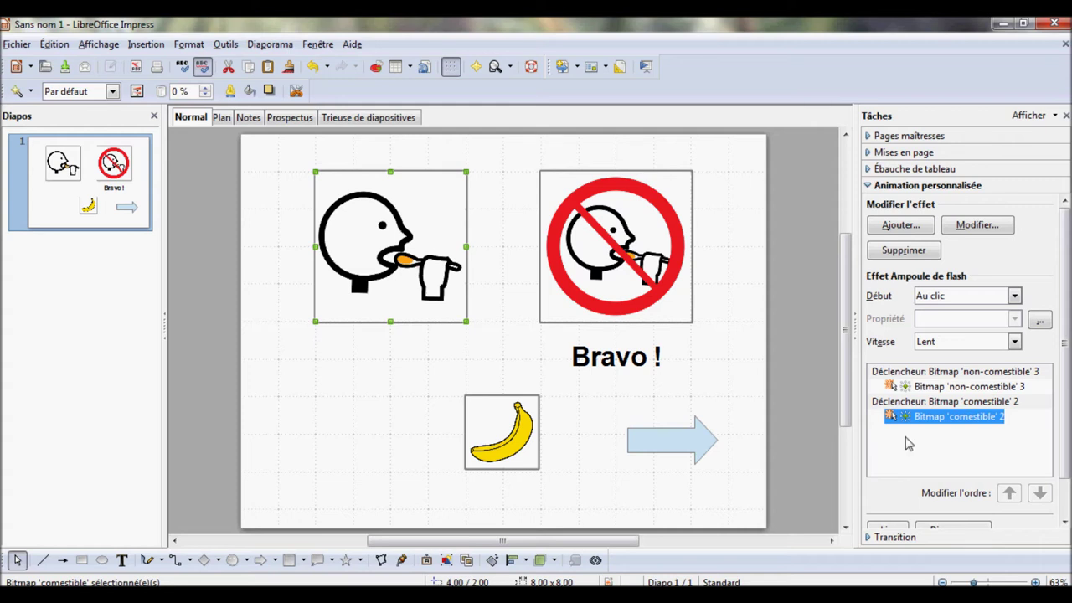
Step: Add the Apparition entrance animation to the "Bravo !" text box
click(630, 374)
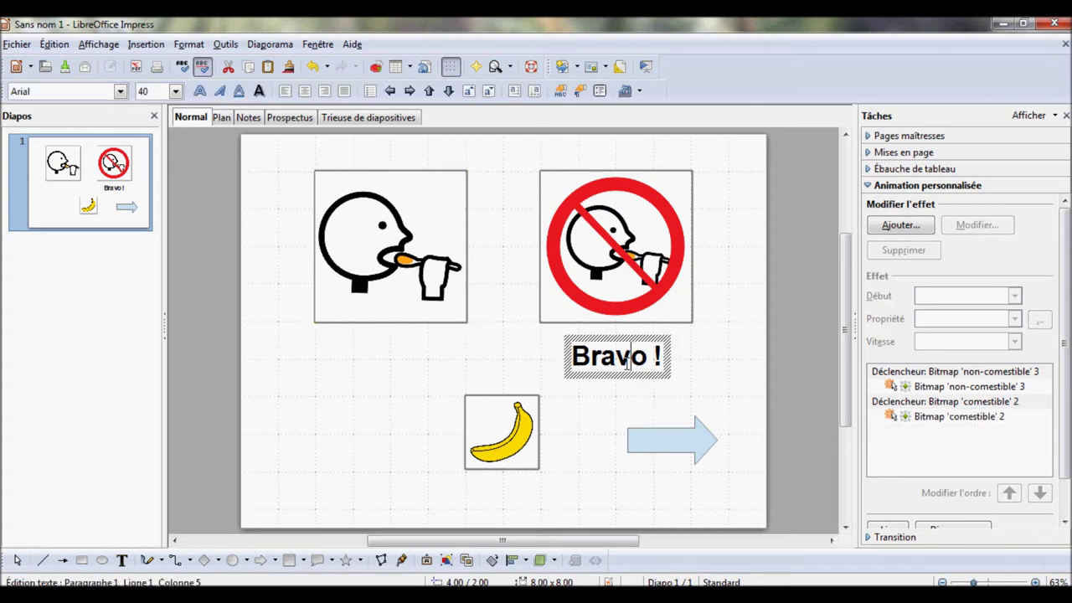
click(640, 375)
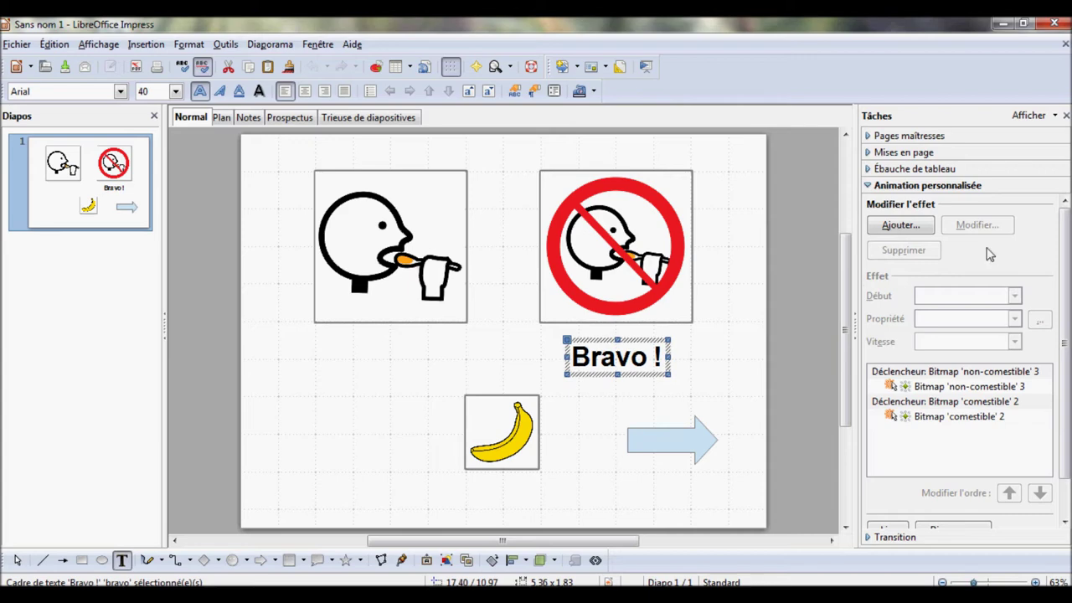
click(890, 226)
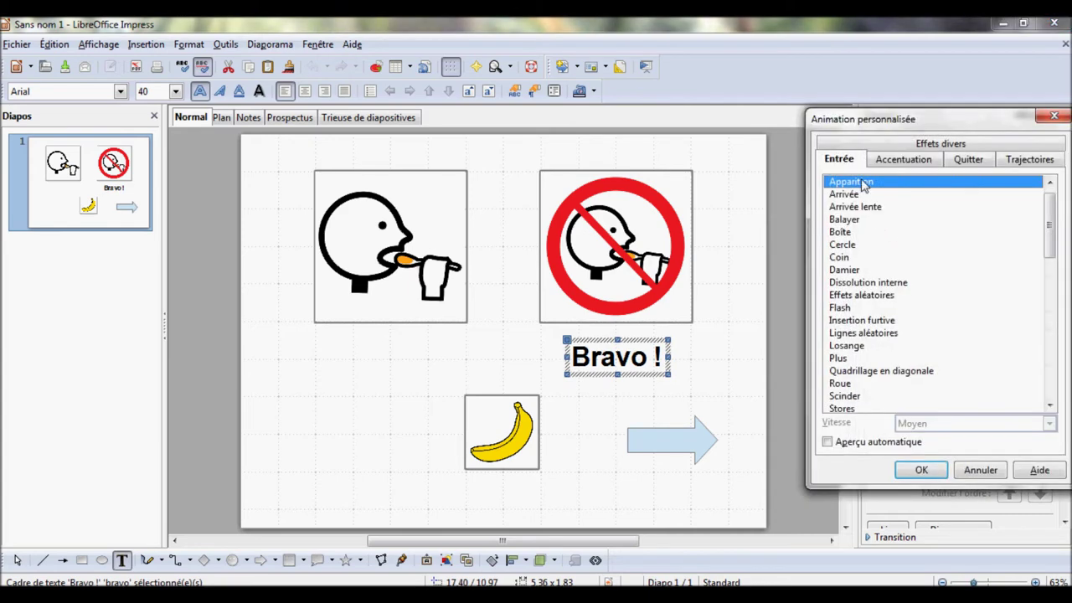
click(921, 470)
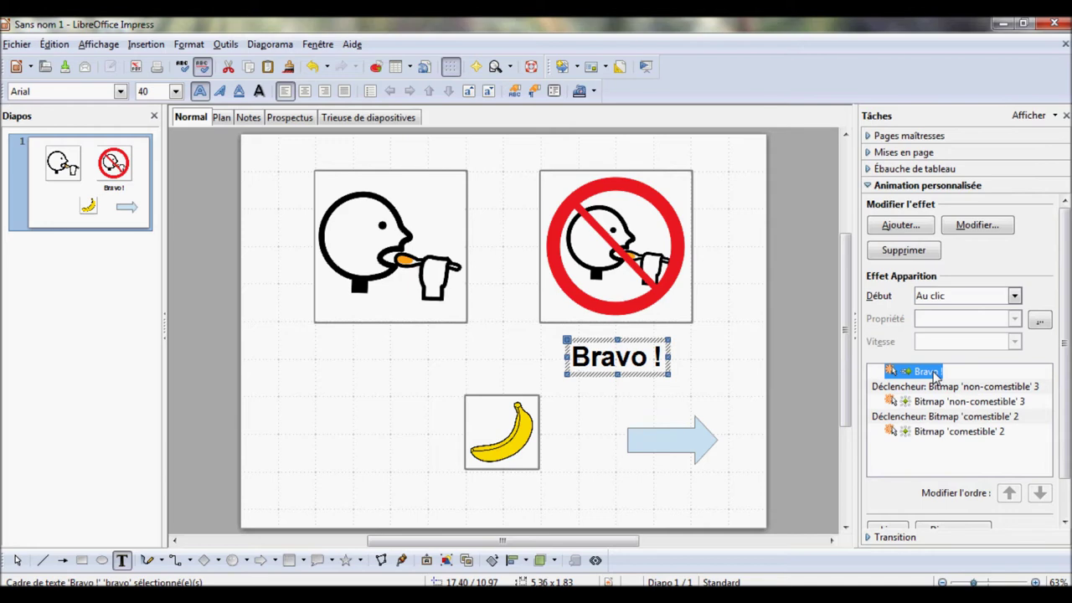
Step: Trigger the "Bravo !" Apparition effect by a click on the "comestible" bitmap and set its start to Avec le précédent
click(1039, 320)
click(379, 179)
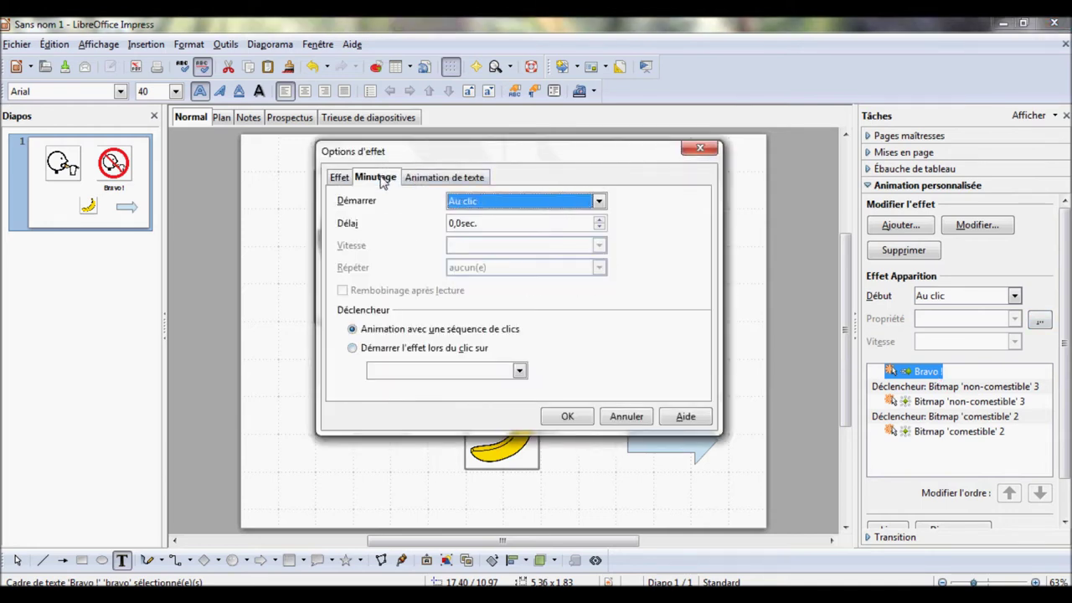
click(387, 350)
click(452, 371)
click(398, 397)
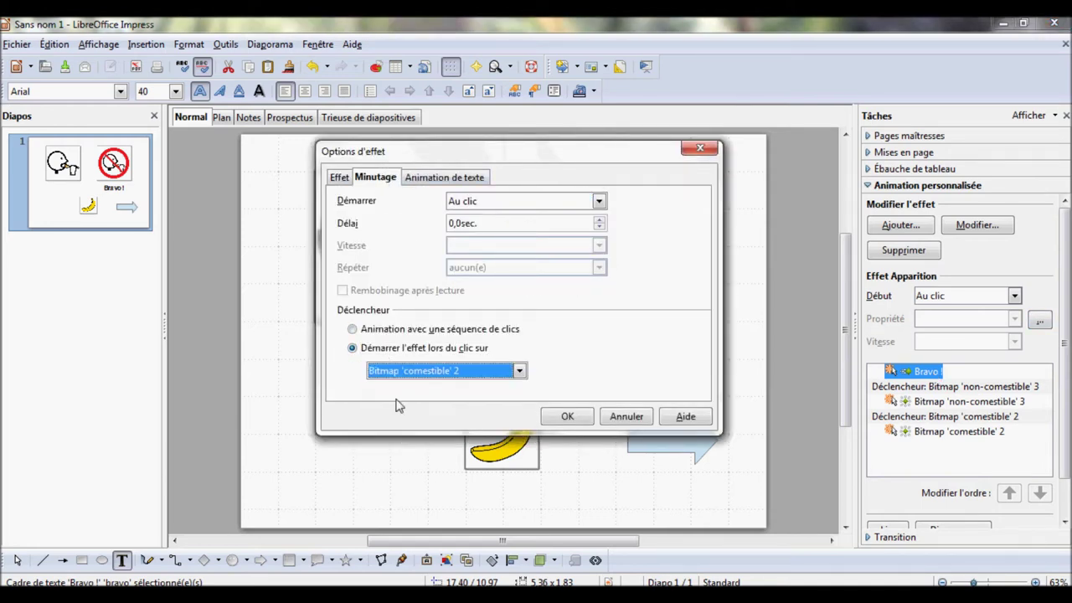
click(567, 417)
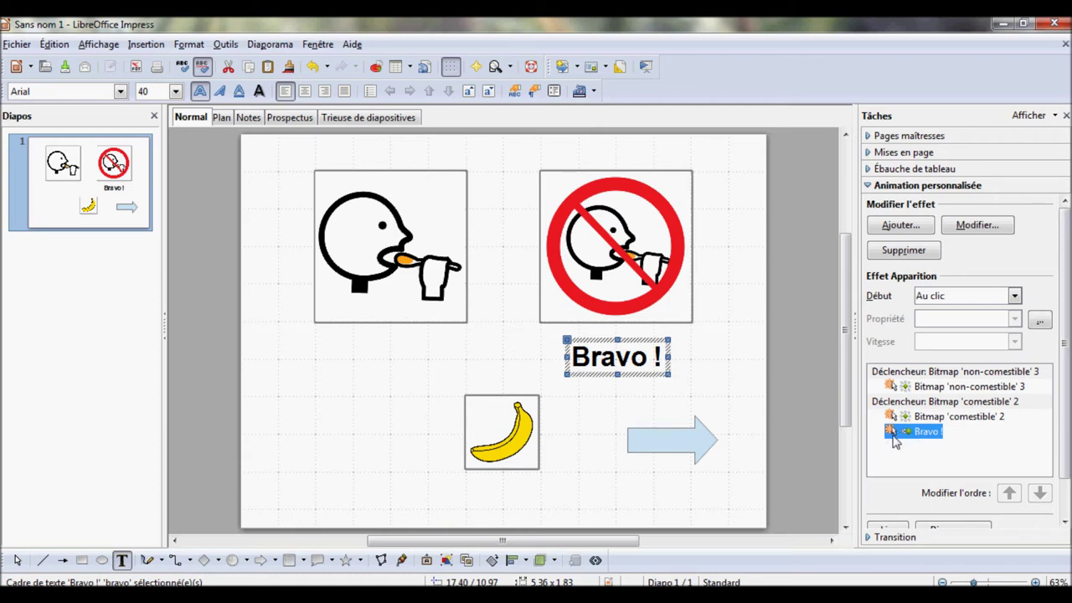
click(944, 296)
click(948, 321)
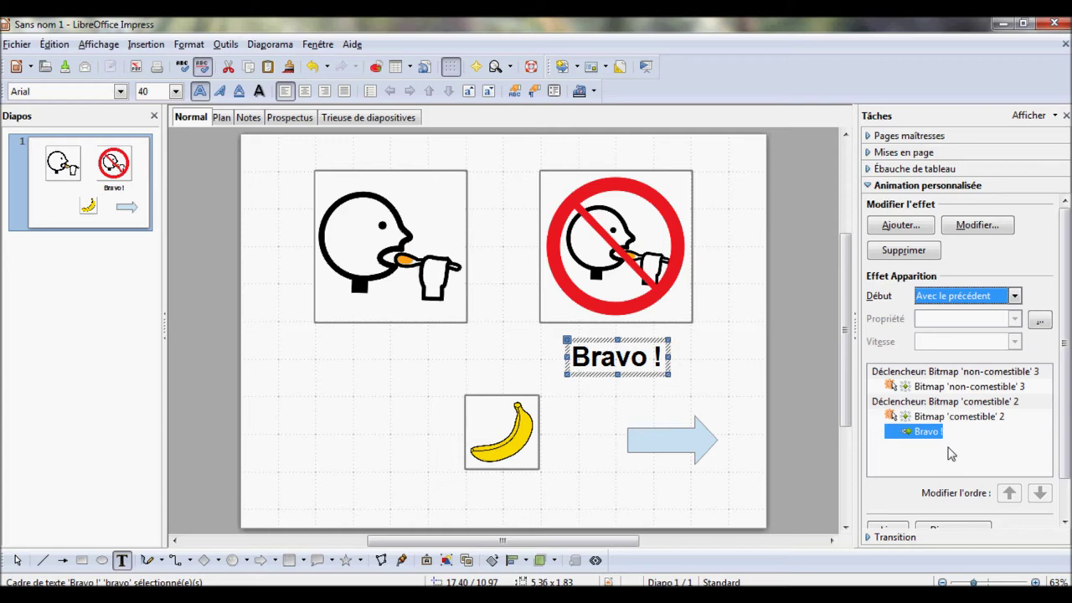
Step: Add the Arrivée lente entrance animation to the blue arrow with its speed set to Lent
click(687, 453)
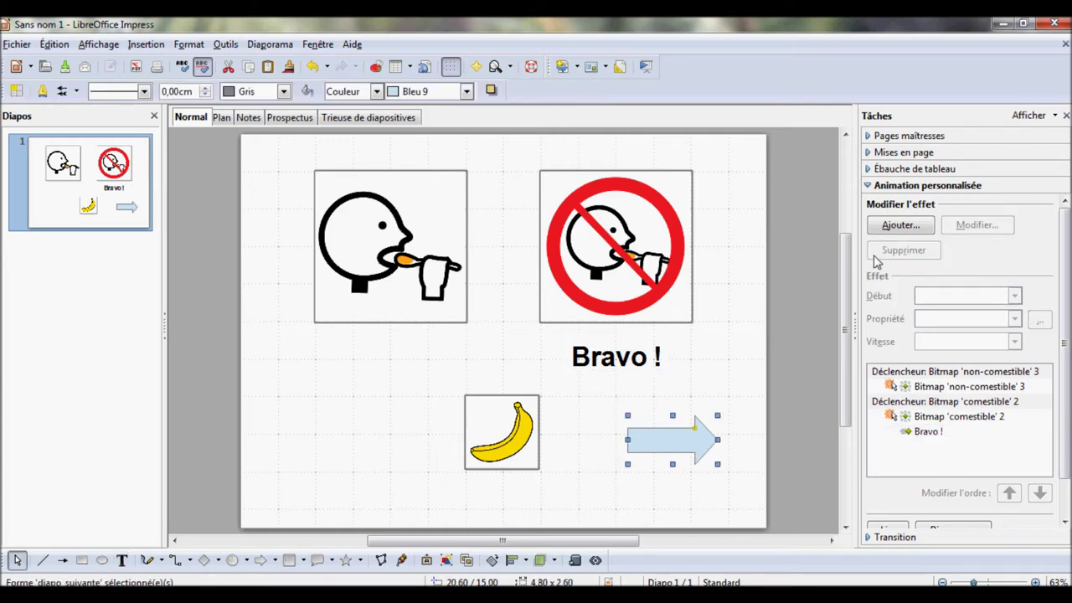
click(897, 225)
click(857, 207)
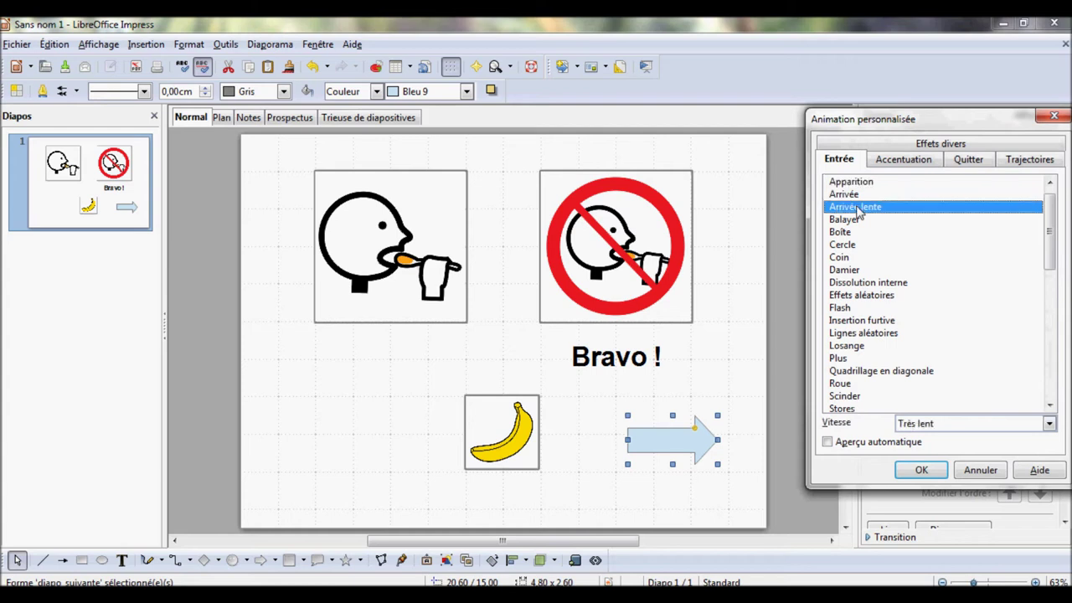
click(1048, 424)
click(907, 453)
click(913, 470)
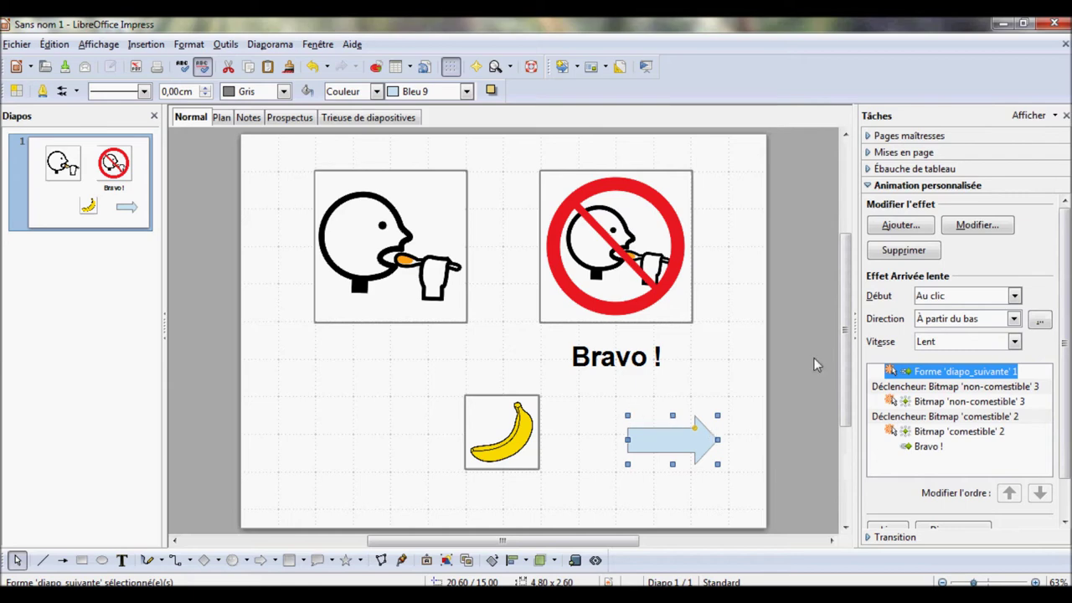
Step: Trigger the arrow's Arrivée lente effect by a click on the "comestible" bitmap and set its start to Avec le précédent
click(1040, 322)
click(379, 179)
click(401, 347)
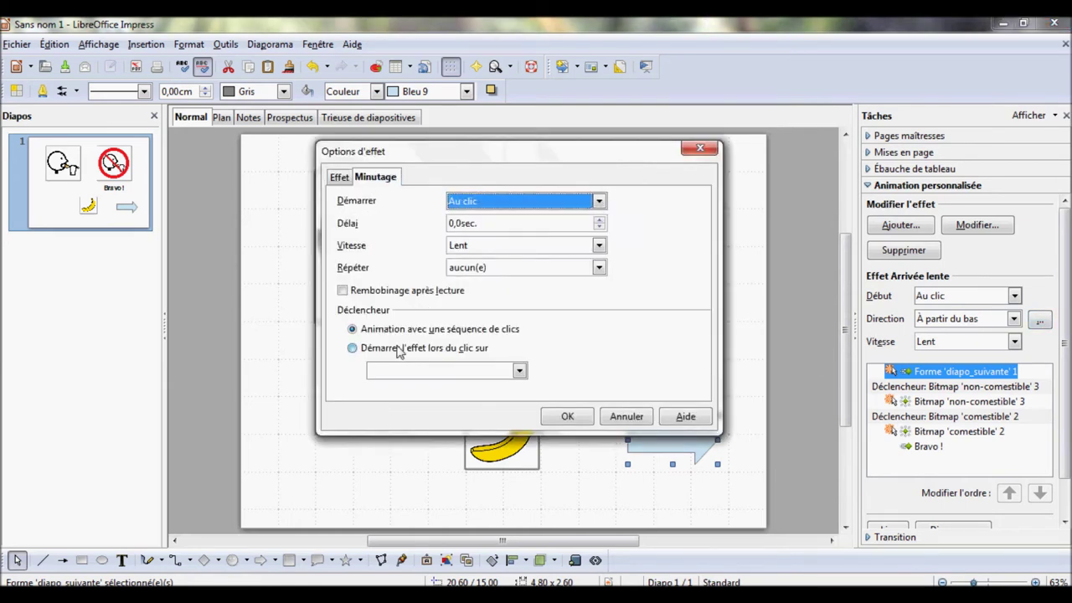
click(441, 371)
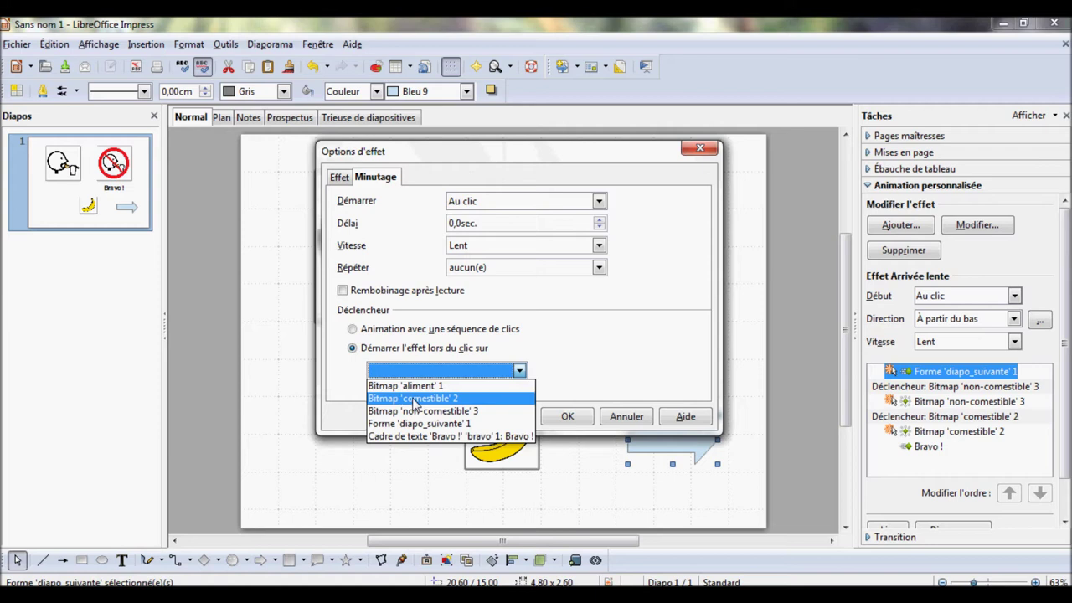
click(414, 399)
click(565, 416)
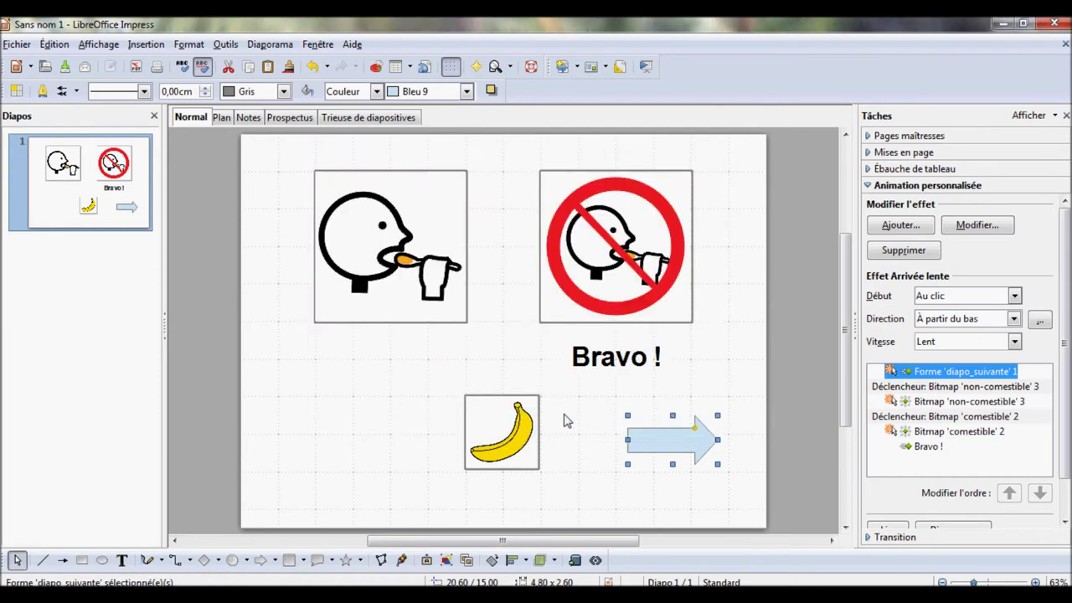
click(948, 298)
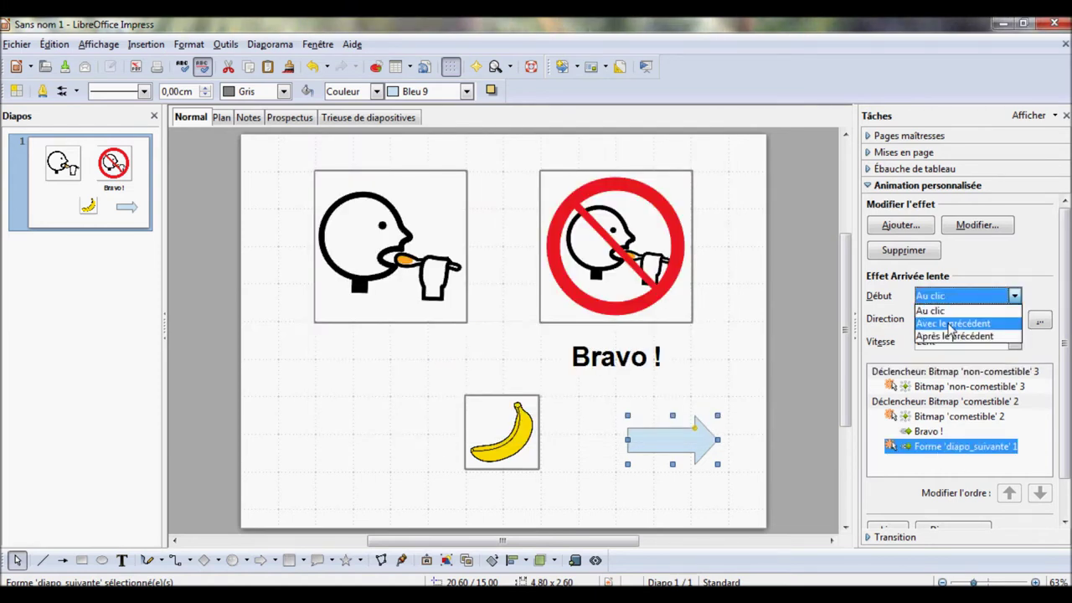
click(951, 324)
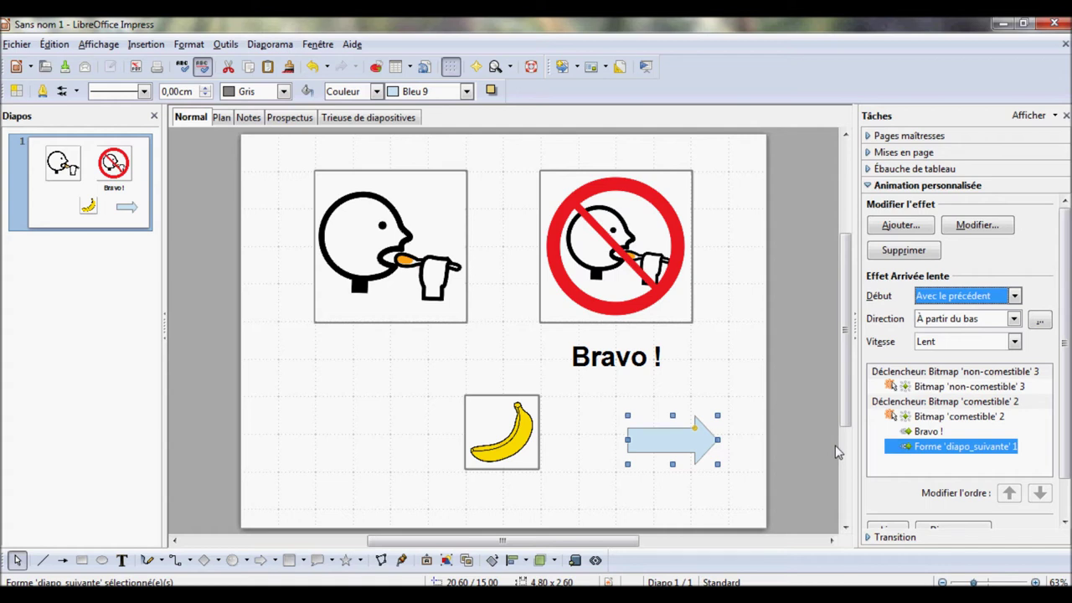
Step: Add the Disparaître exit animation to the no-eating pictogram
click(683, 314)
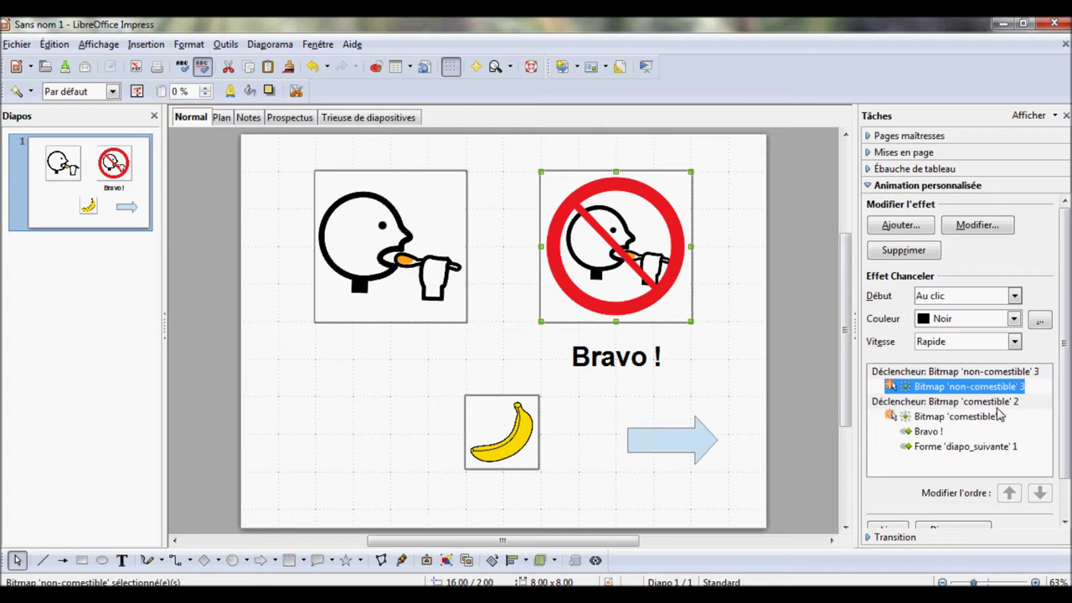
click(676, 277)
click(885, 226)
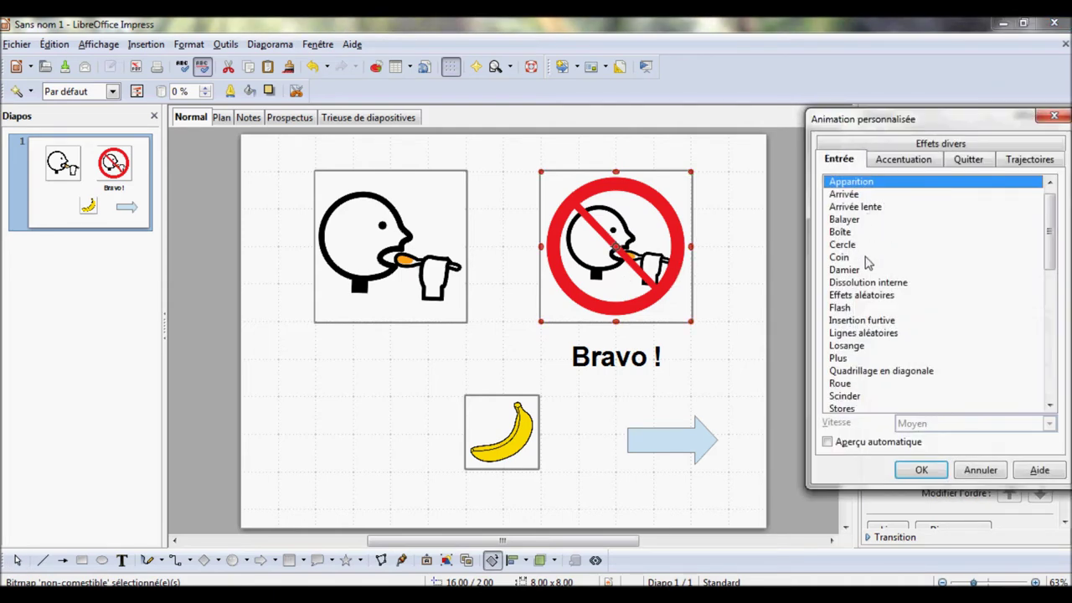
click(967, 159)
click(848, 245)
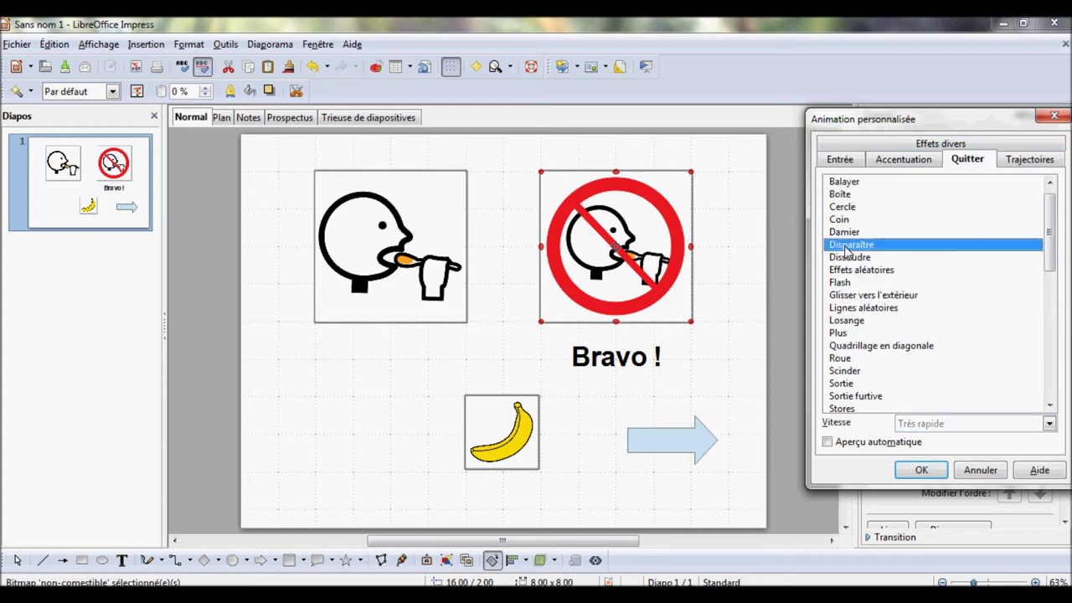
click(918, 470)
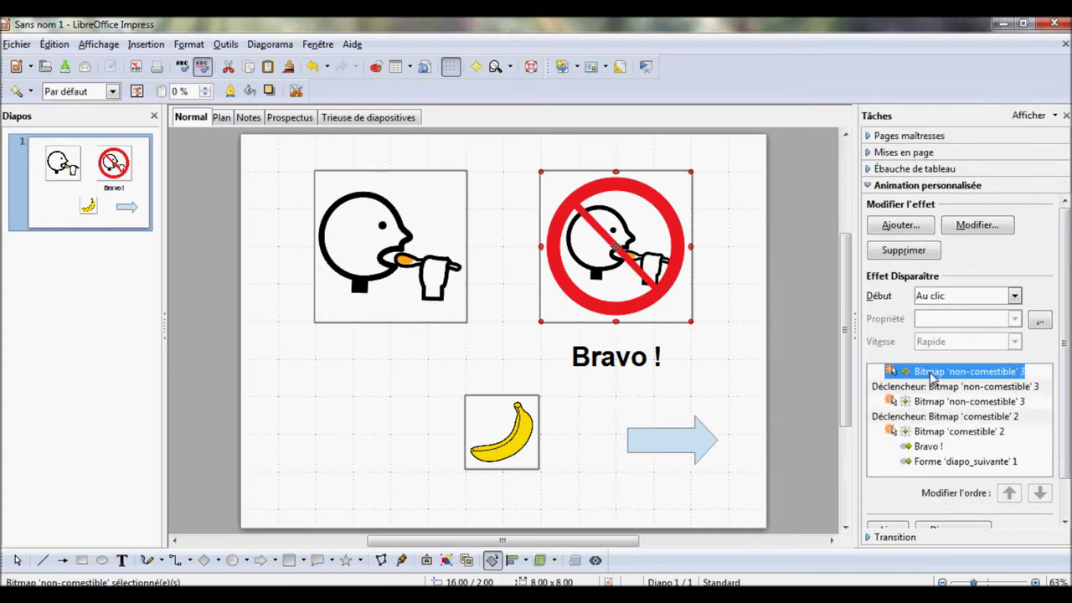
Step: Trigger the no-eating pictogram's Disparaître effect by a click on the "comestible" bitmap and set its start to Avec le précédent
click(1040, 321)
click(381, 180)
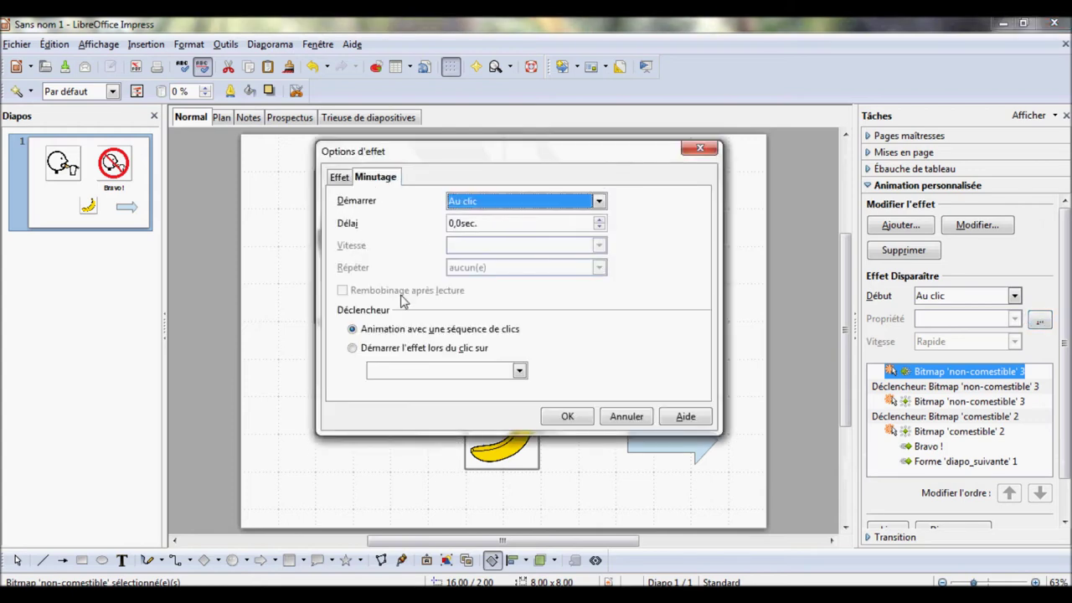
click(394, 347)
click(394, 371)
click(402, 398)
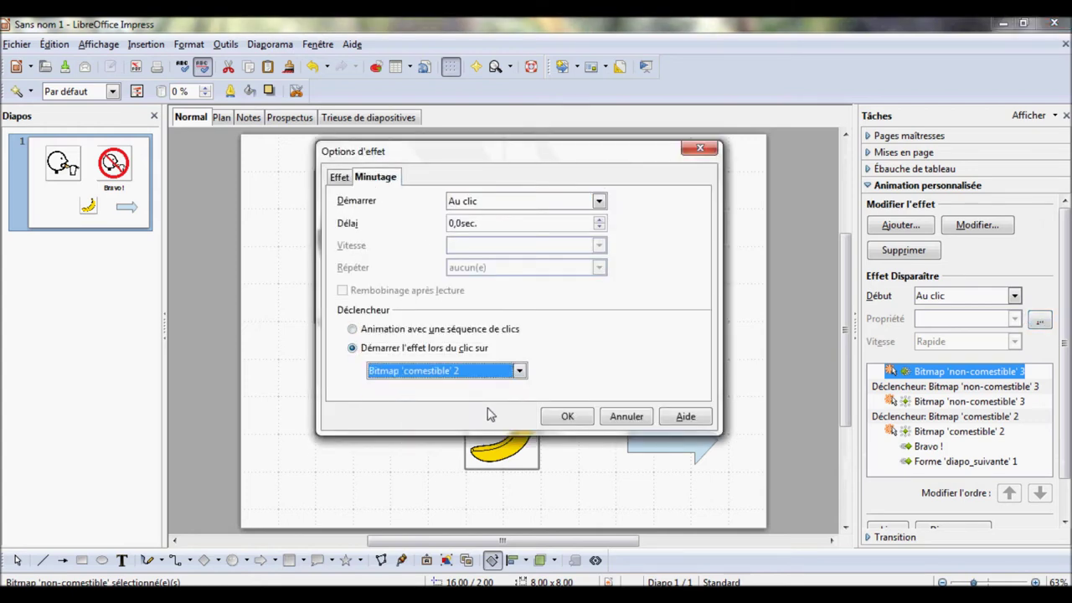
click(563, 417)
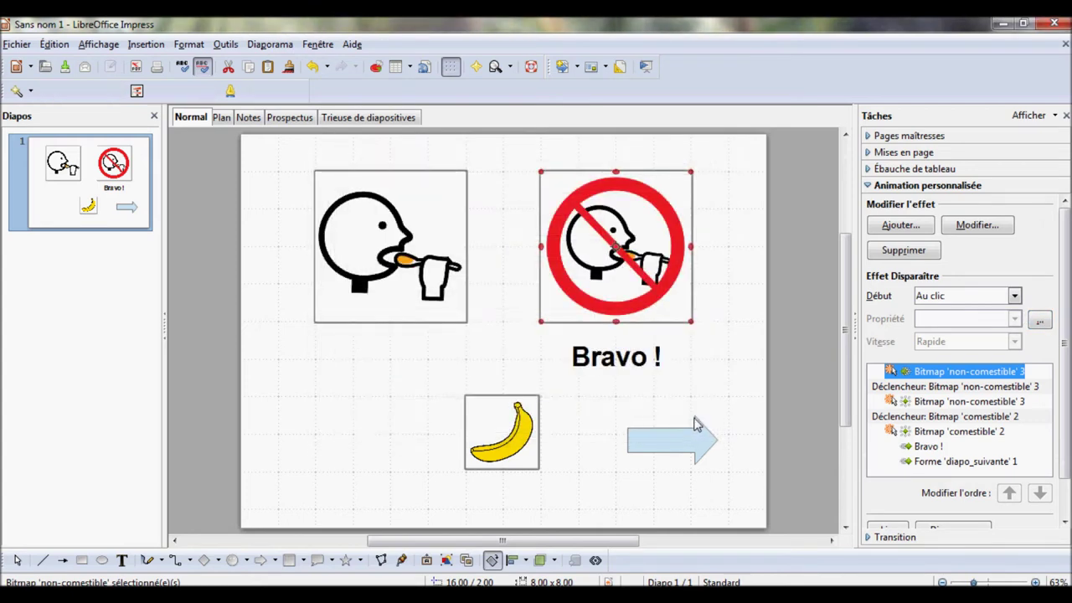
click(959, 297)
click(959, 325)
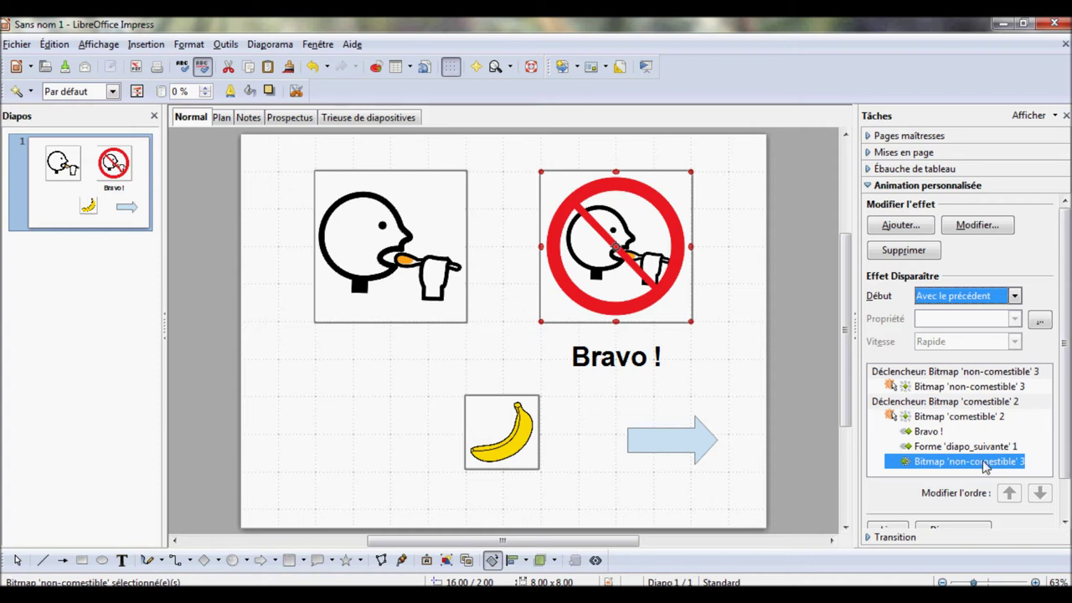
Step: Add a Polygone motion path at Moyen speed to the banana, running from the banana to the centre of the no-eating pictogram
click(496, 439)
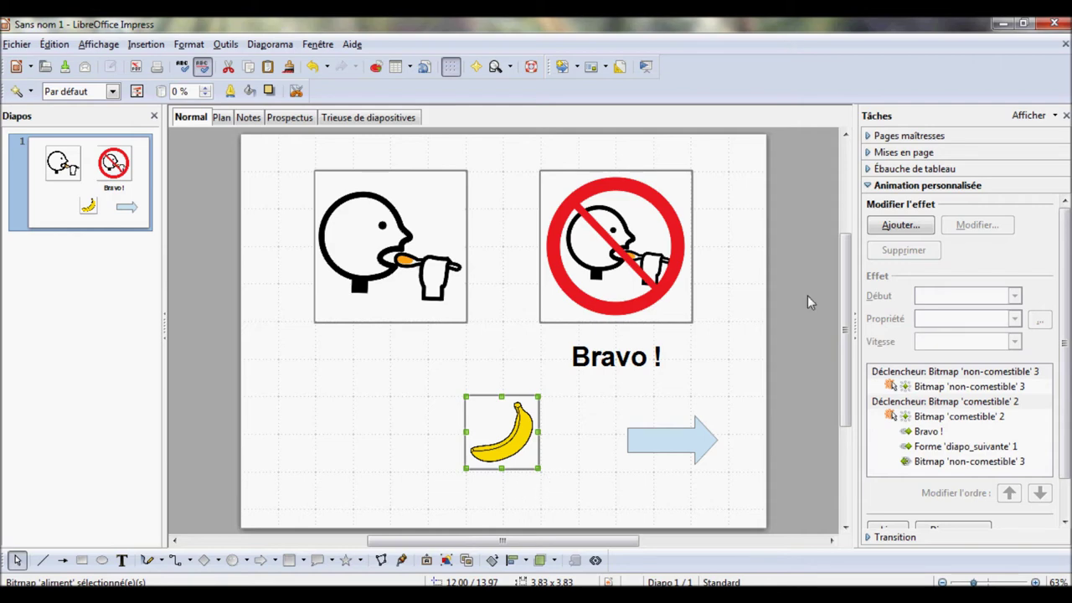
click(903, 228)
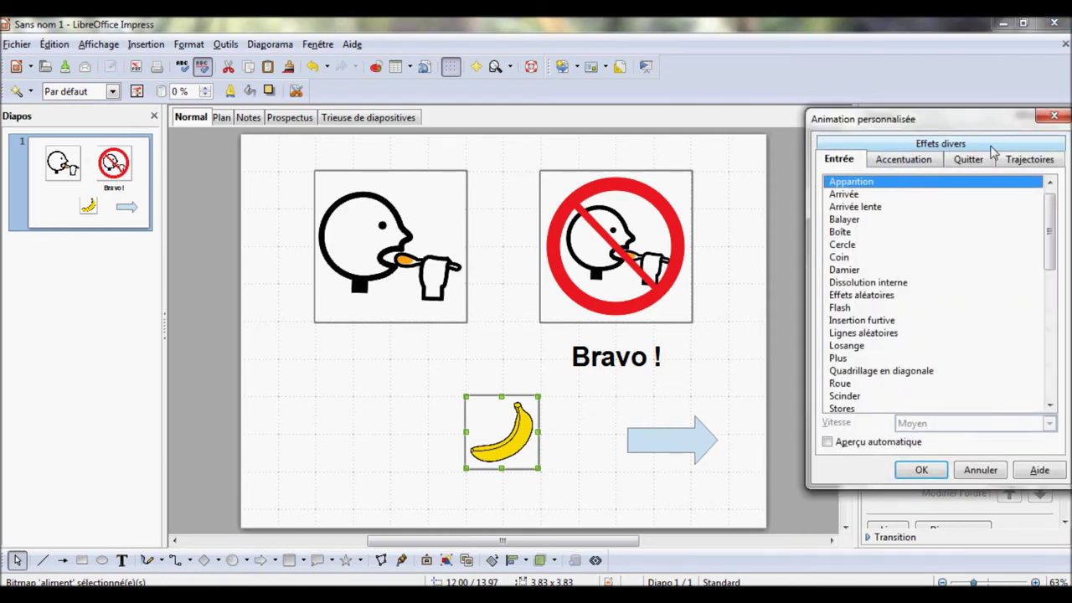
click(1014, 162)
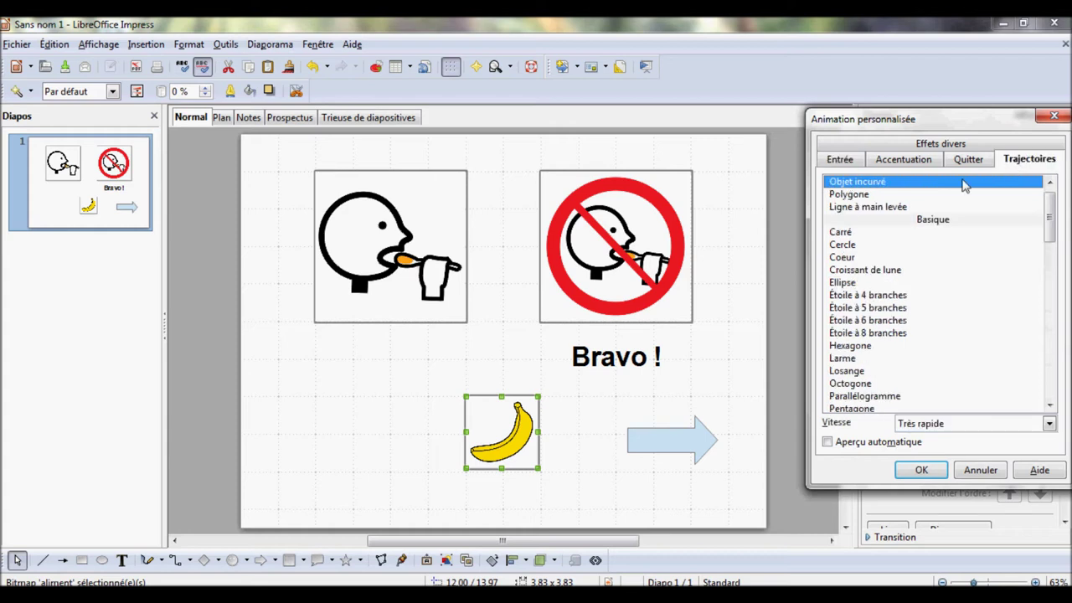
click(863, 196)
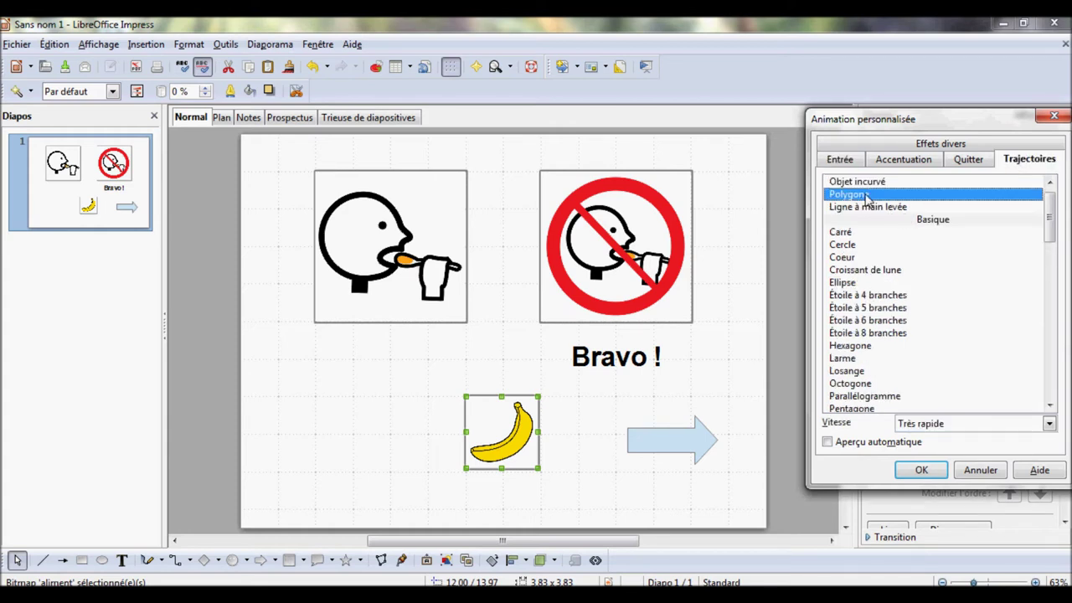
click(1049, 423)
click(953, 464)
click(913, 470)
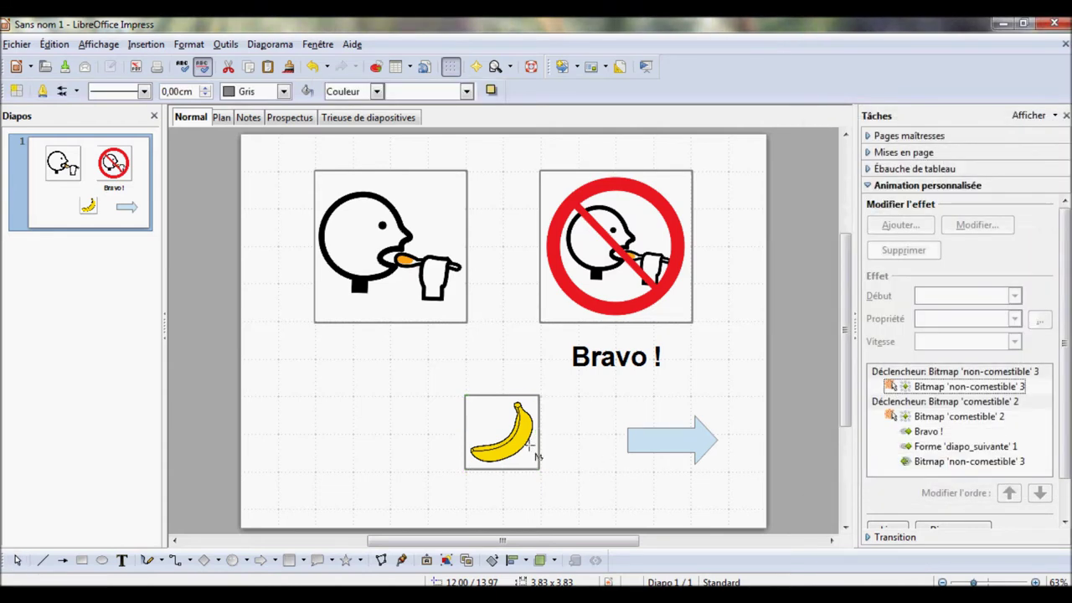
drag(520, 417, 618, 250)
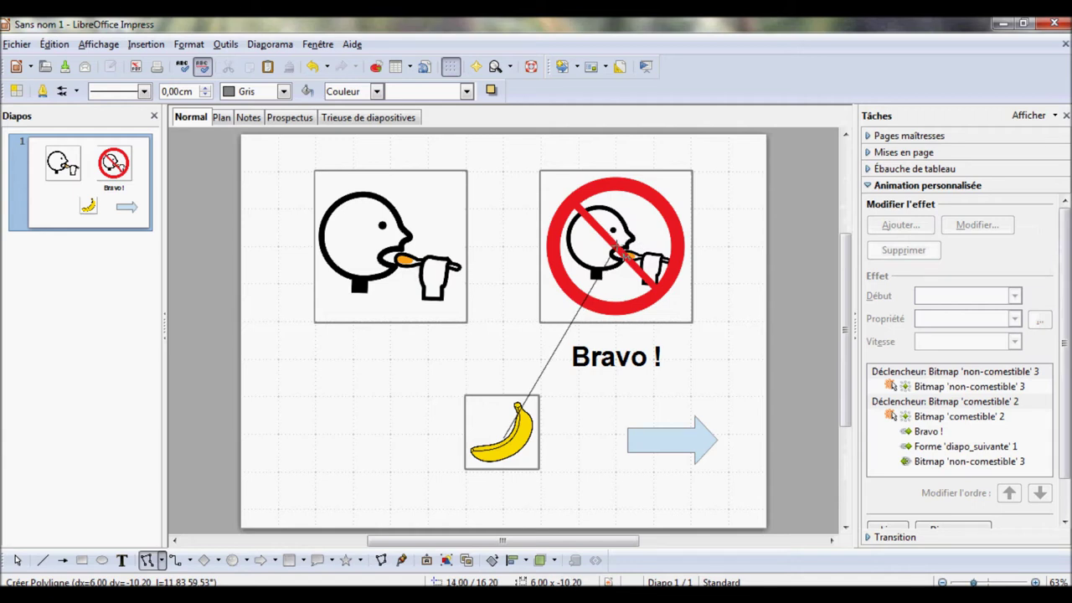
double_click(617, 250)
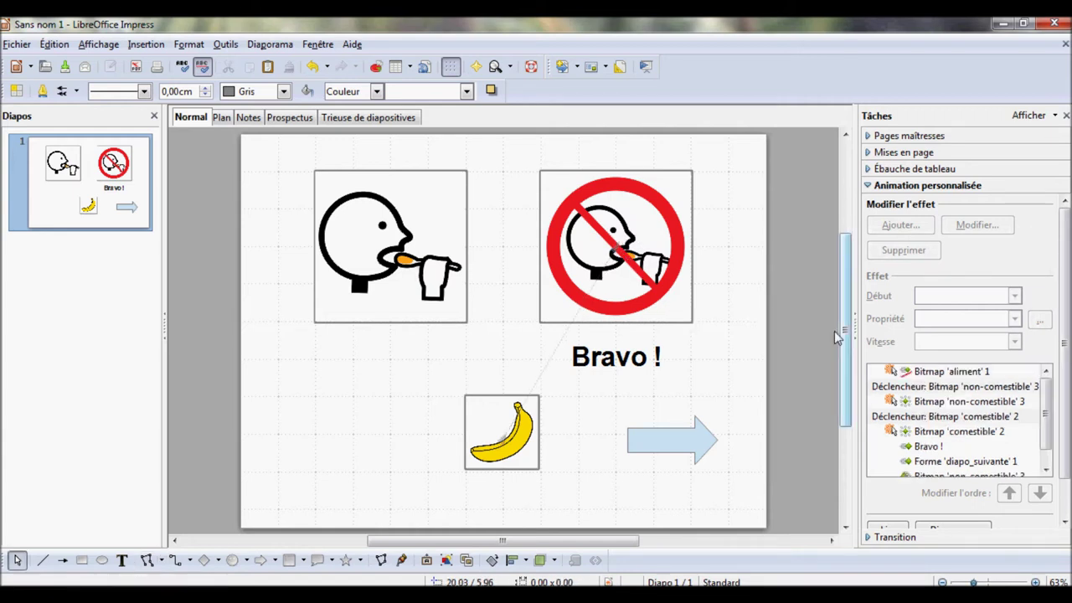
Step: Trigger the banana's motion path by a click on the "comestible" bitmap and set its start to Avec le précédent
click(924, 374)
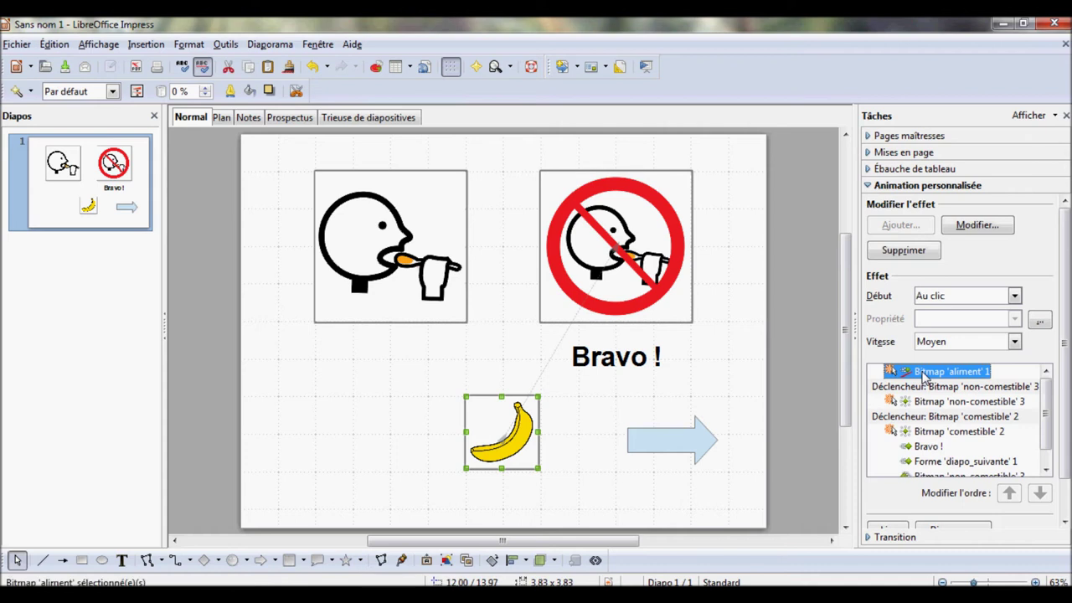
click(1039, 321)
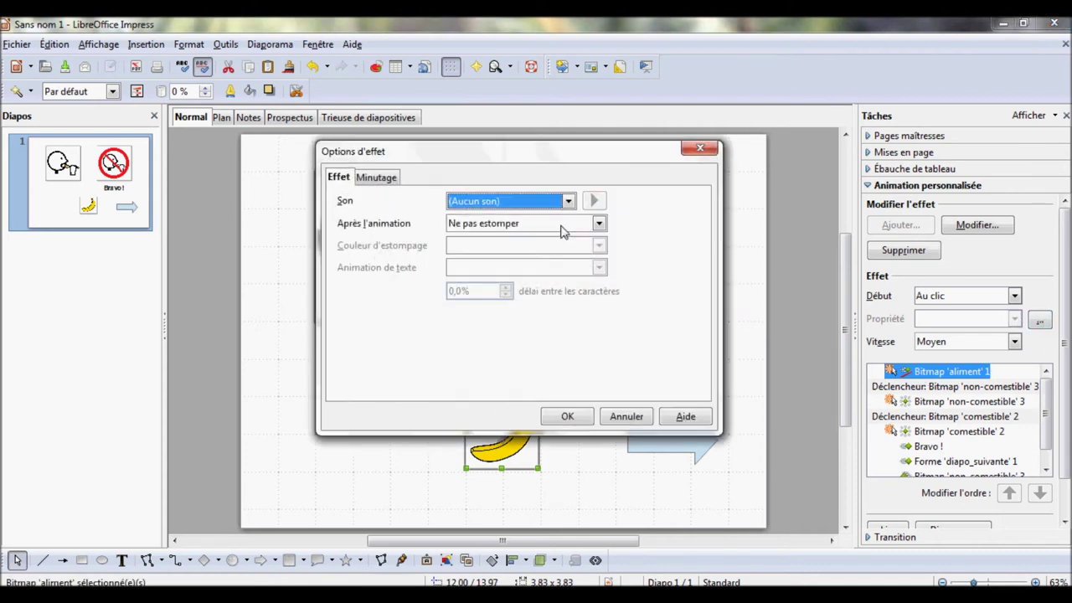
click(388, 180)
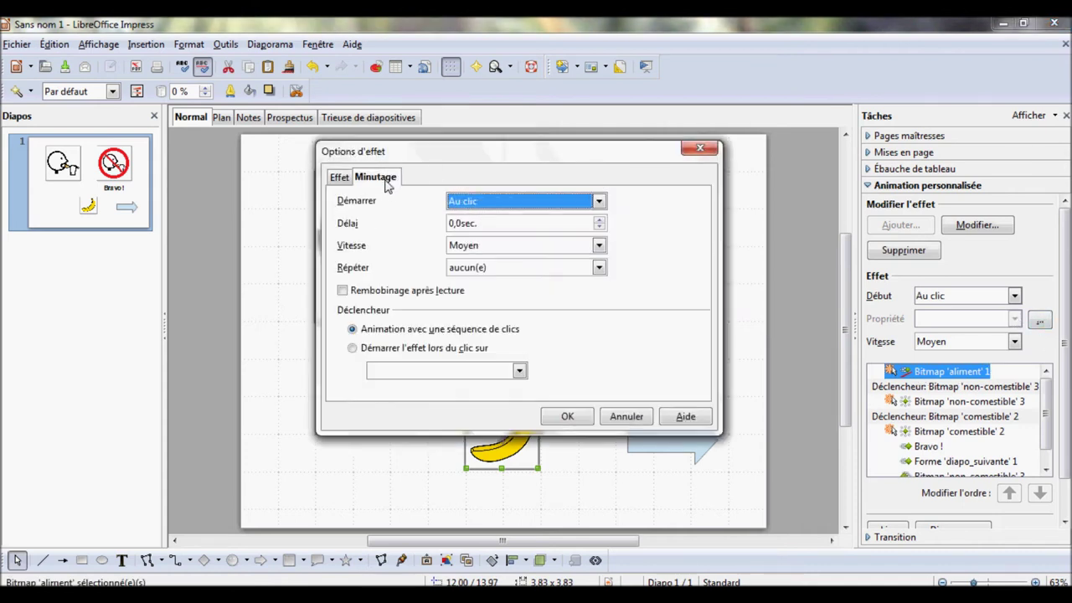
click(404, 349)
click(429, 371)
click(437, 399)
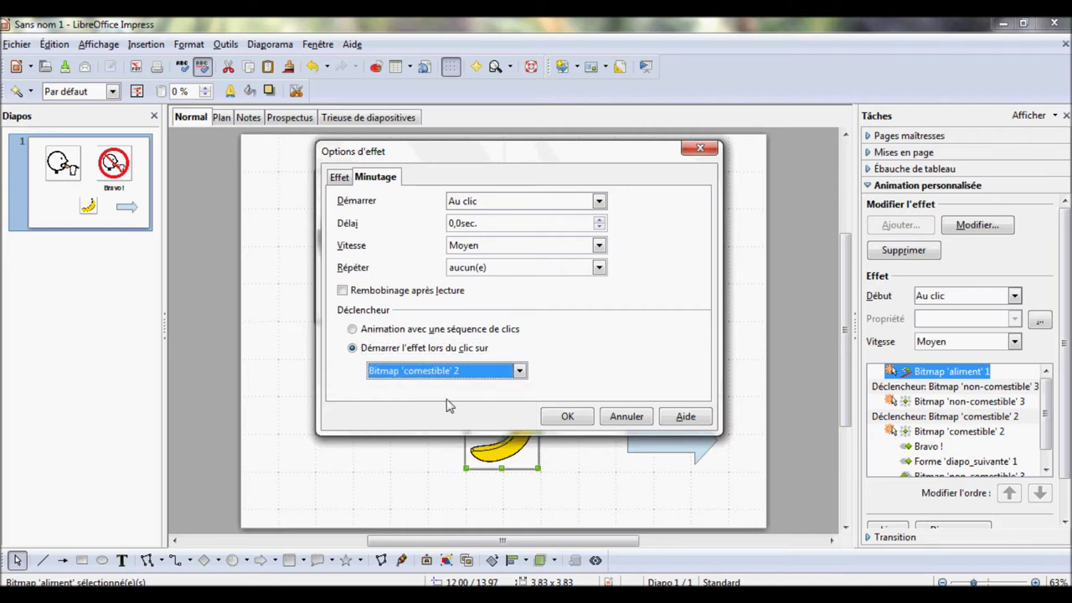
click(565, 416)
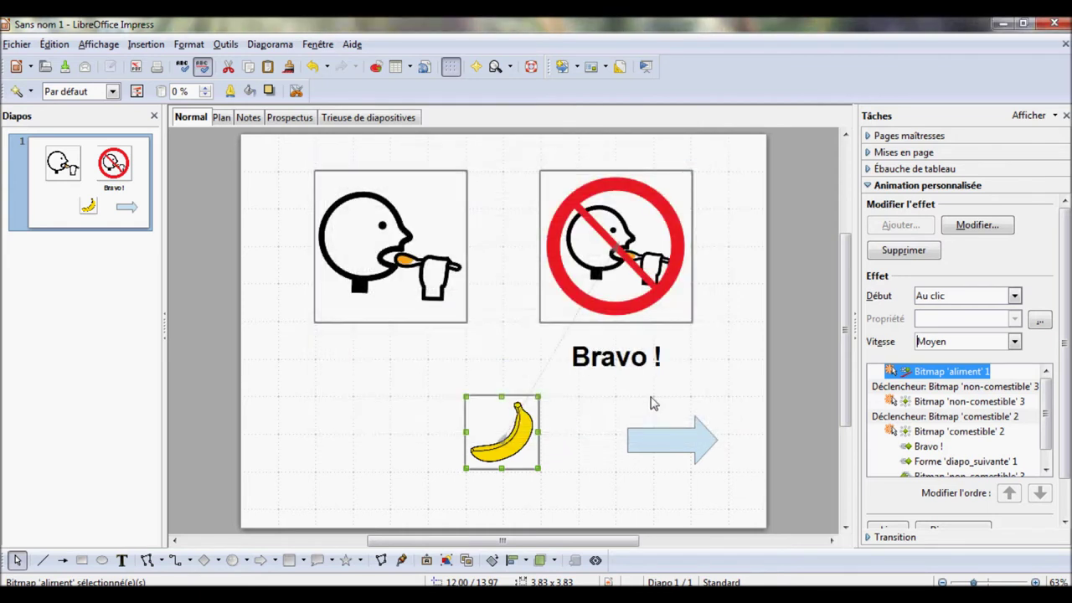
click(974, 300)
click(965, 321)
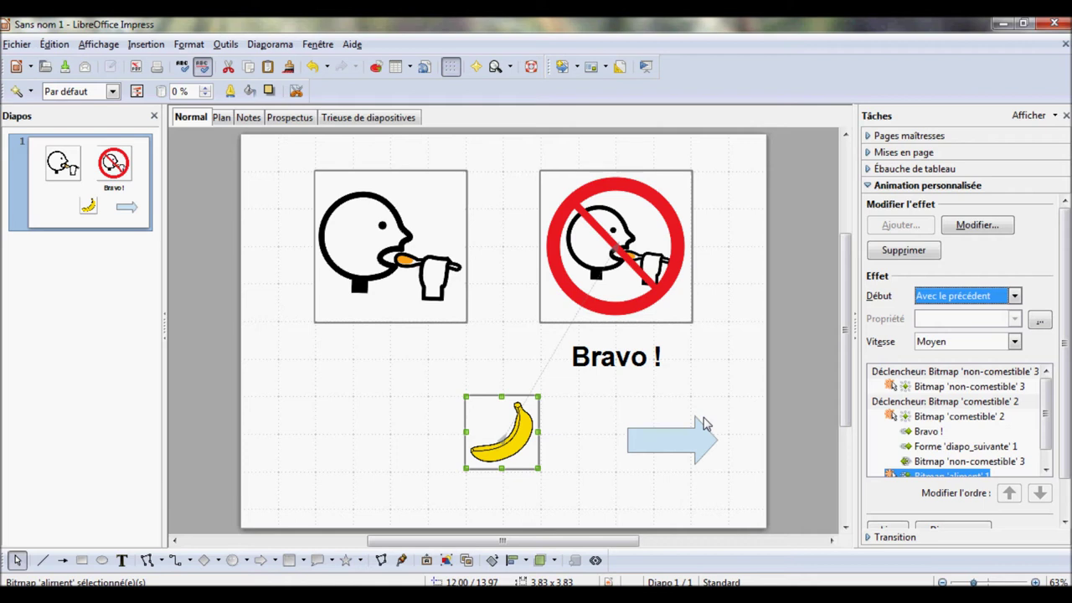
click(737, 373)
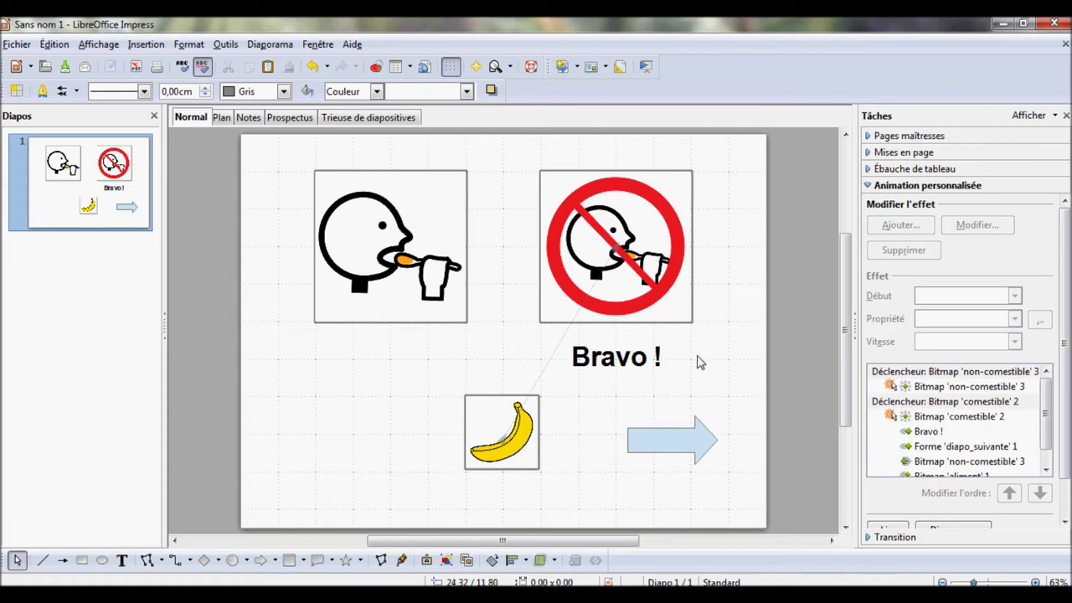
Step: Set the blue arrow's mouse-click interaction to go to the next slide
right_click(686, 447)
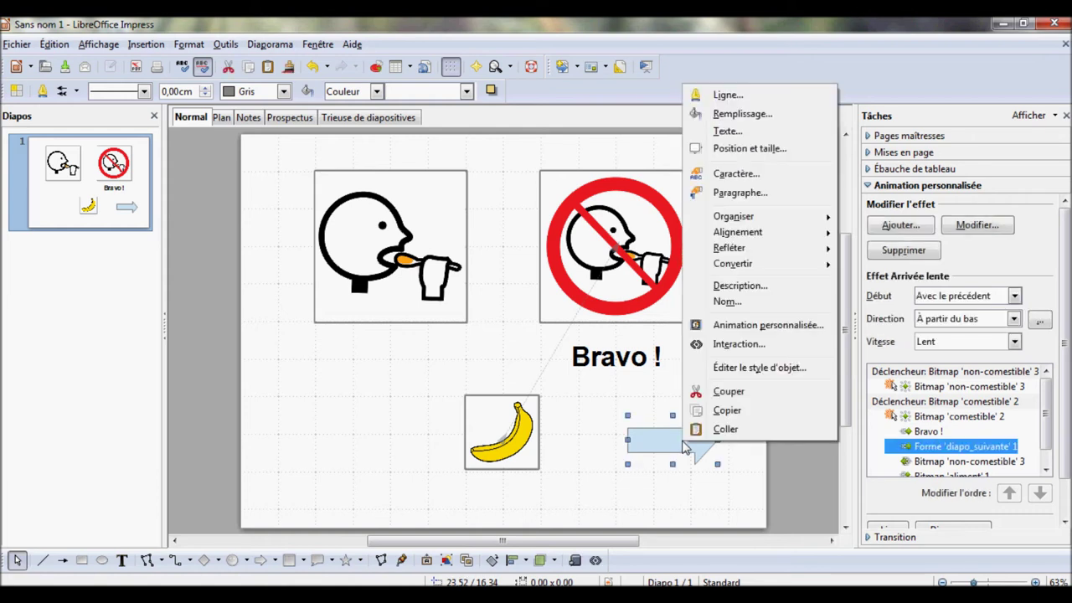
click(721, 344)
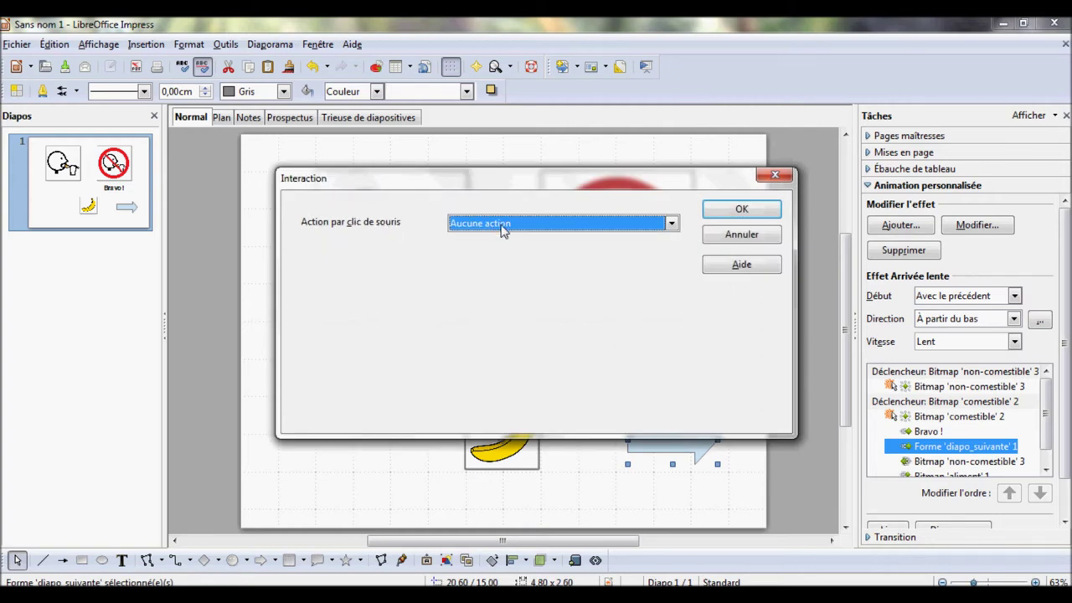
click(505, 231)
click(513, 265)
click(734, 213)
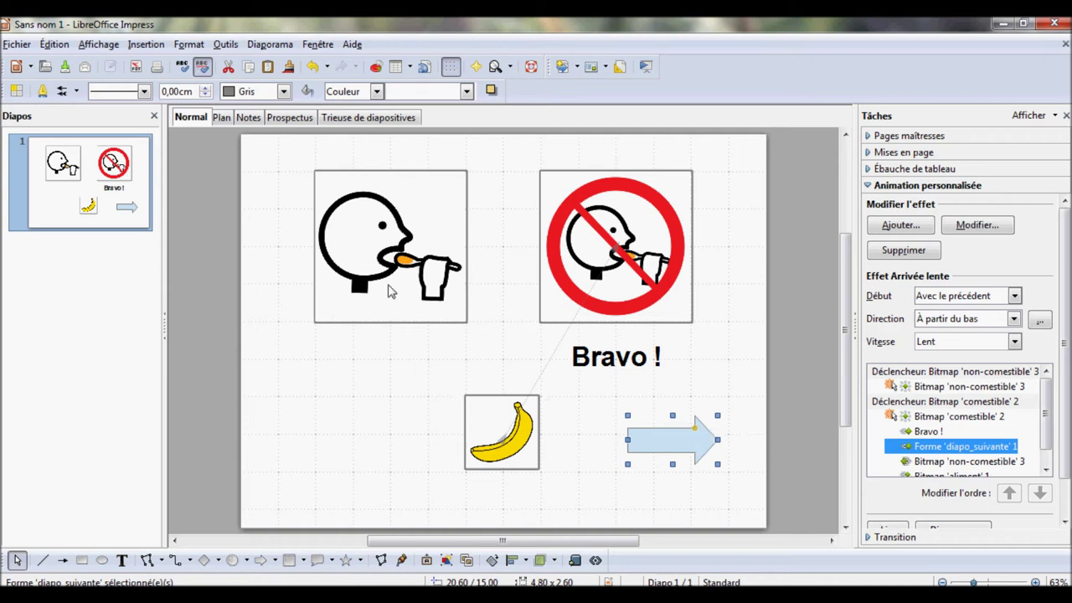
Step: Disable the "Transition par clic sur l'arrière-plan" option in the slide show settings
click(271, 46)
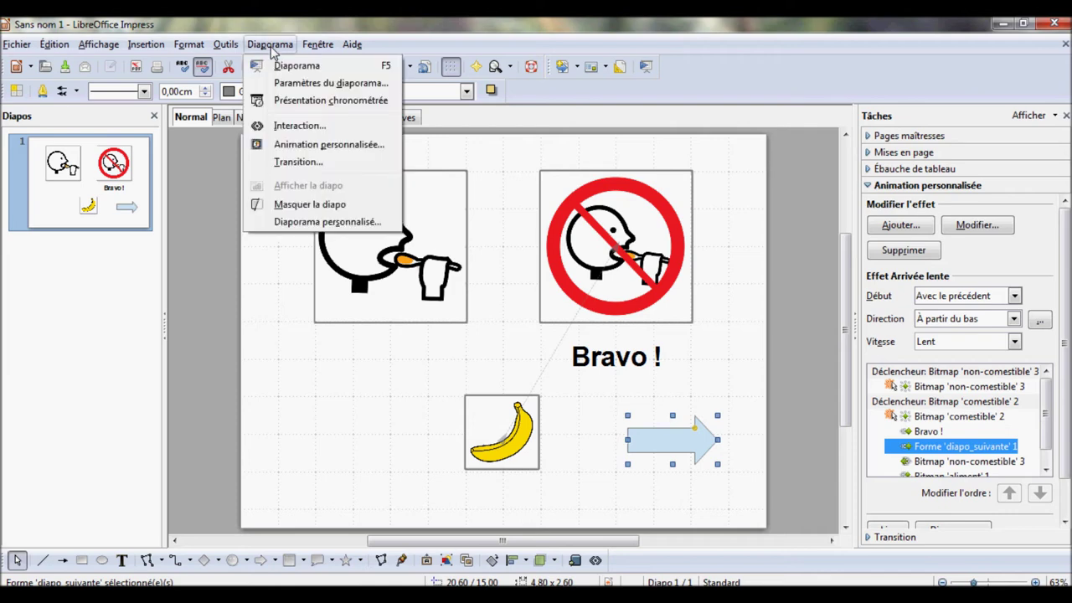
click(296, 86)
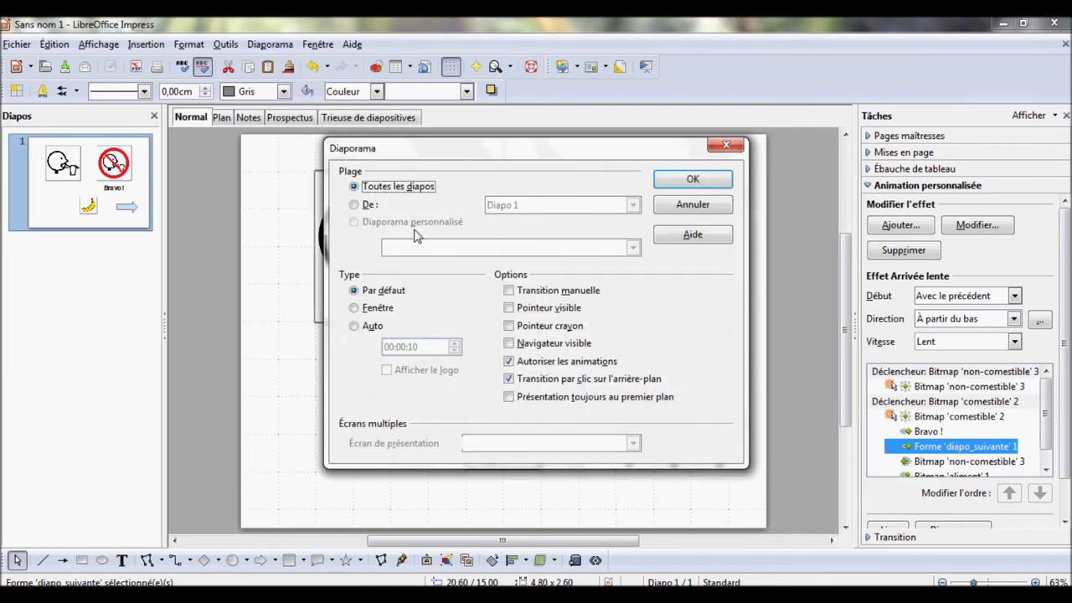
click(509, 381)
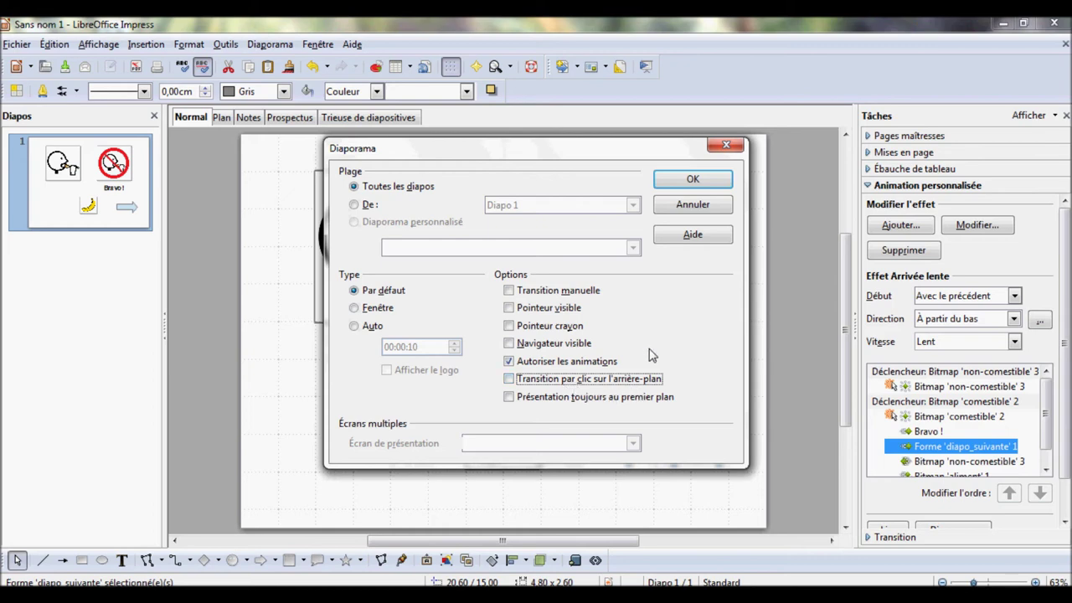
click(693, 179)
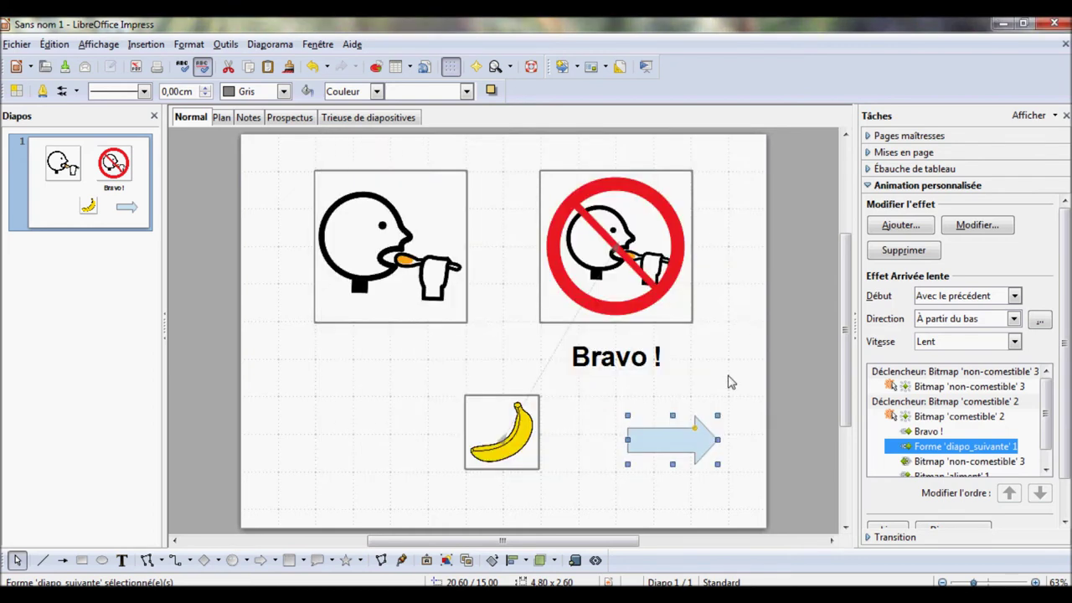
click(733, 377)
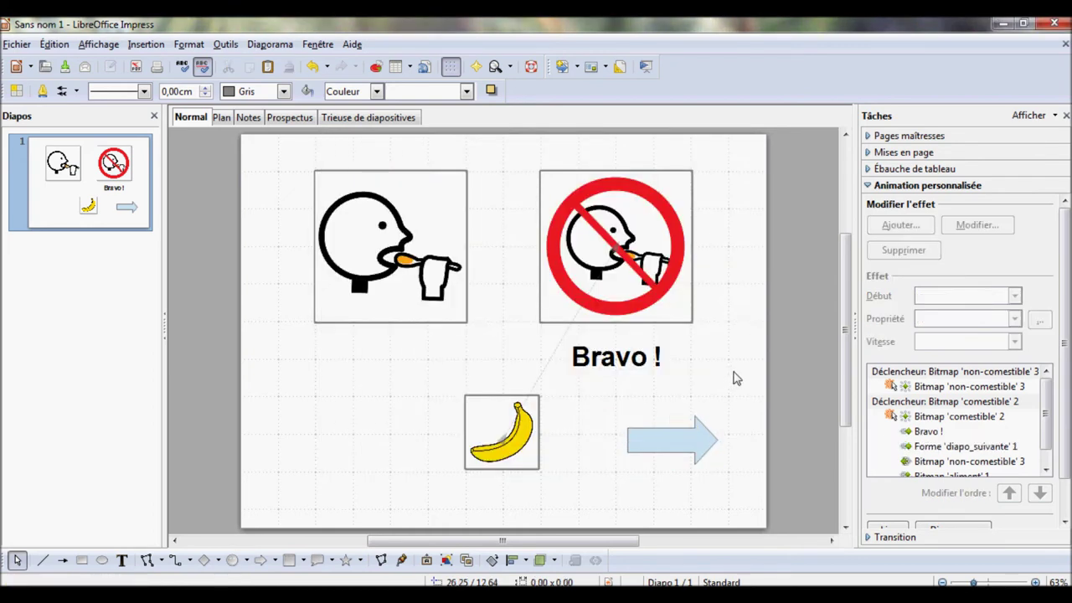
Step: Run the slide show, test both pictograms and the arrow, and exit the presentation
click(645, 66)
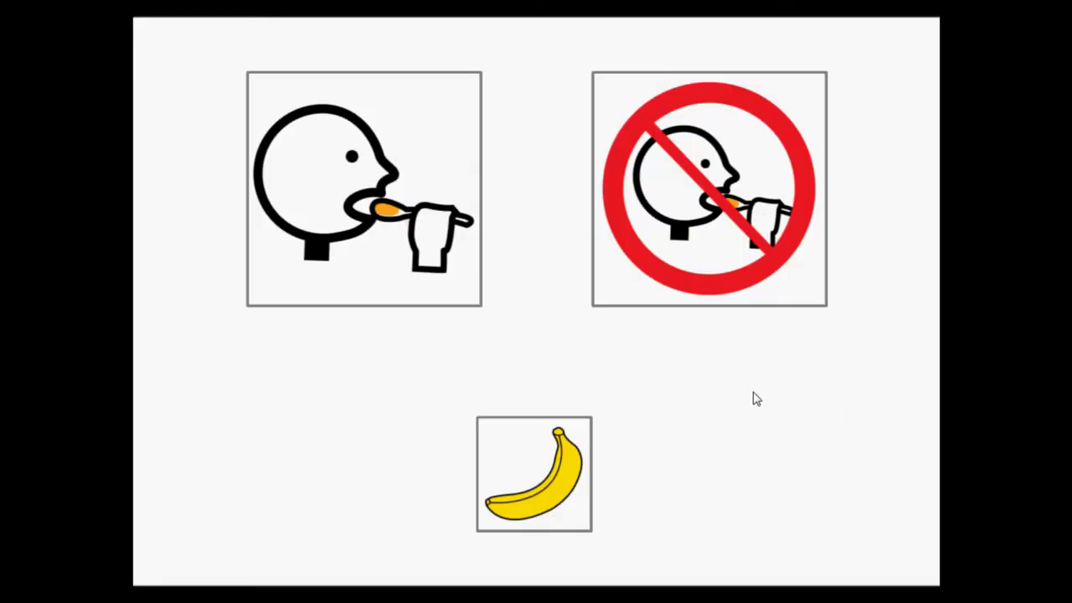
click(666, 226)
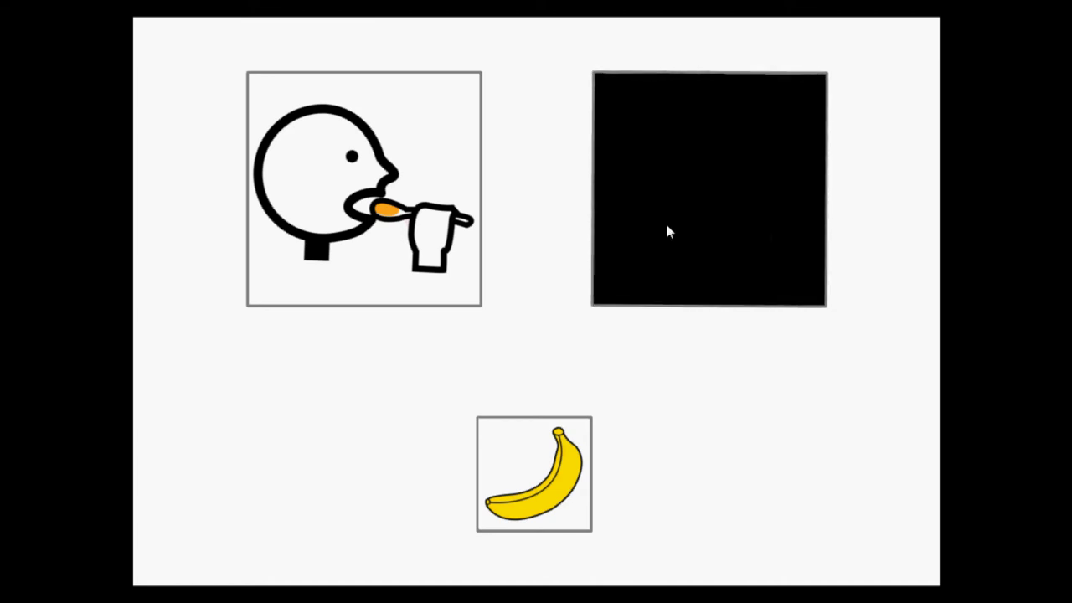
click(394, 210)
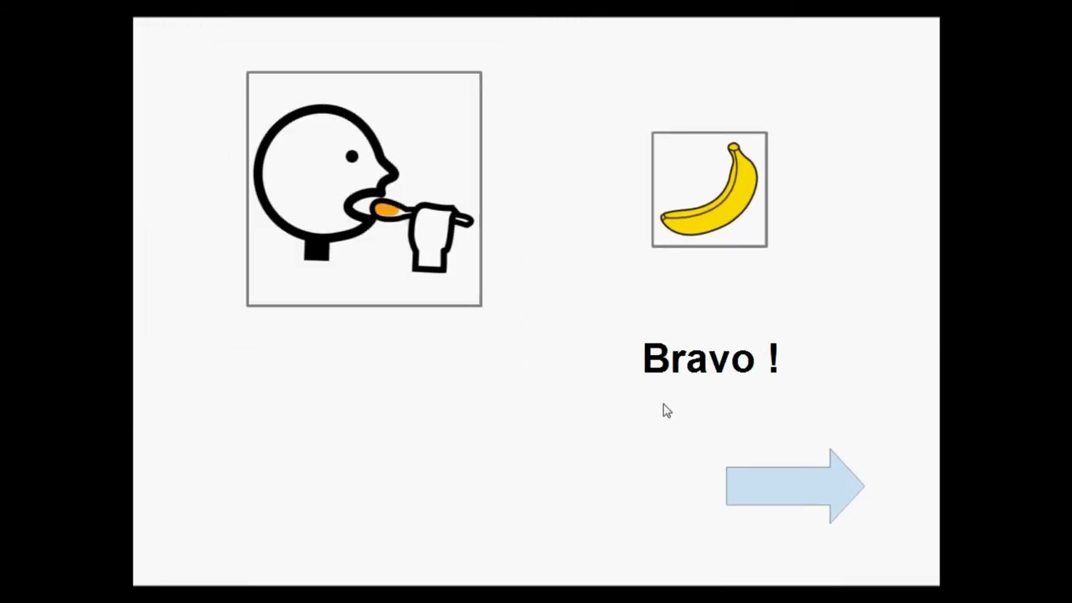
click(784, 499)
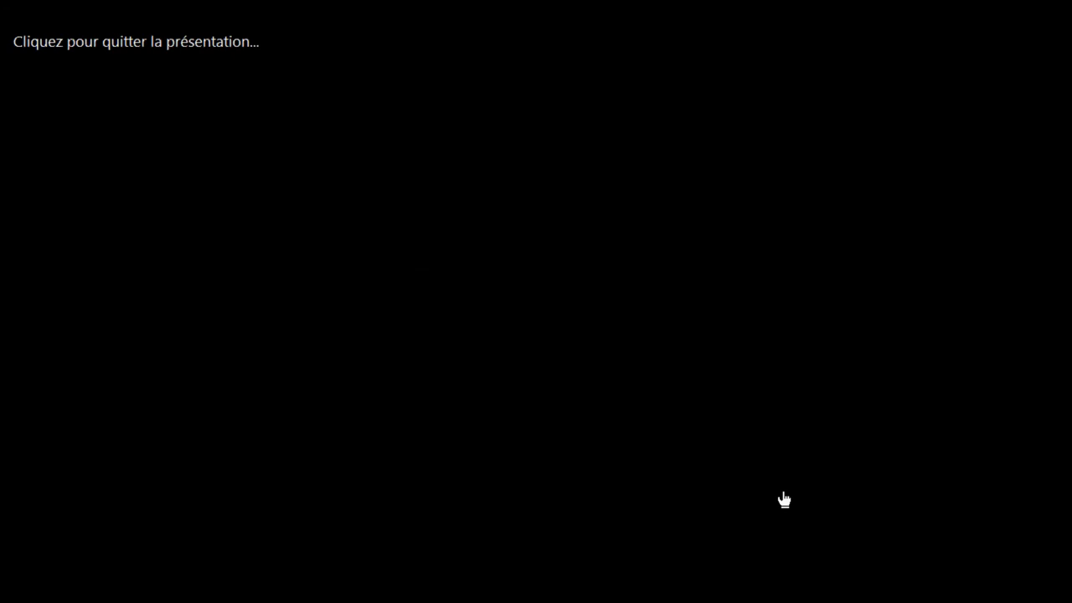
click(779, 498)
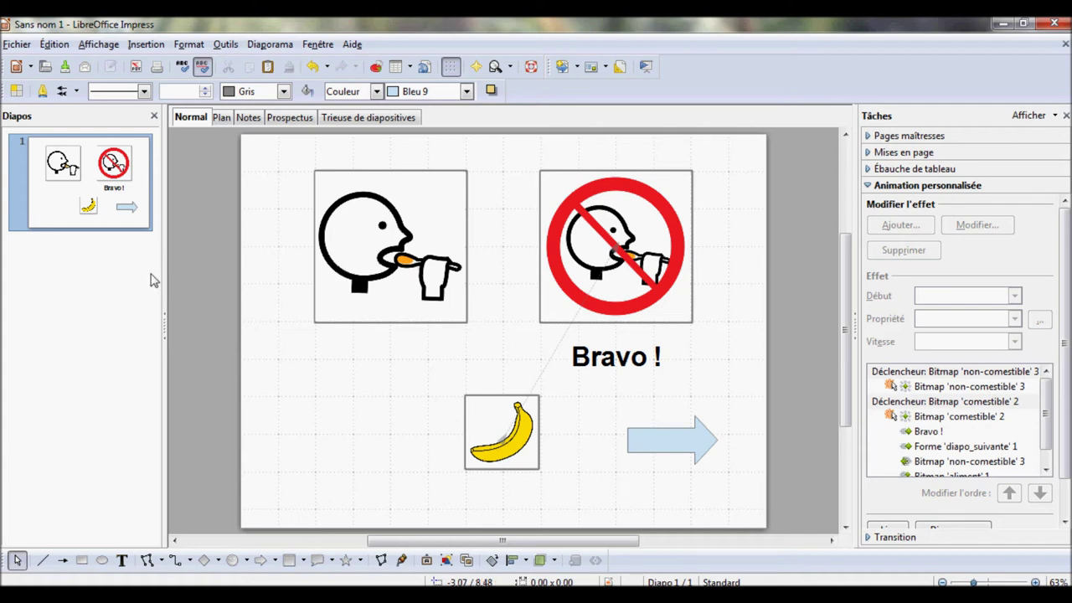
Step: Duplicate slide 1 and delete the banana from the copy
mouse_move(120, 221)
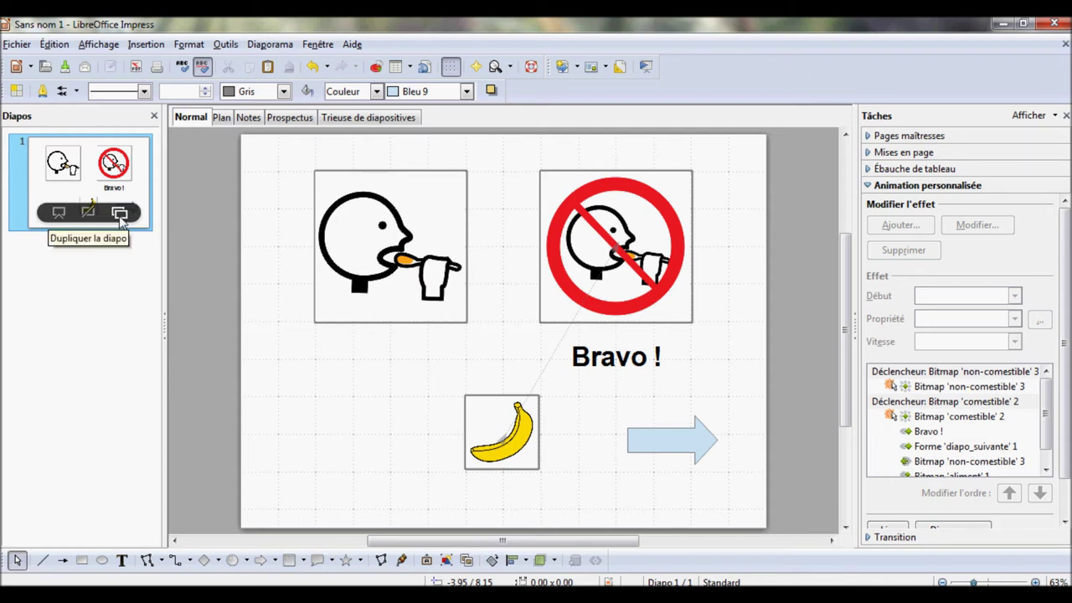
click(119, 215)
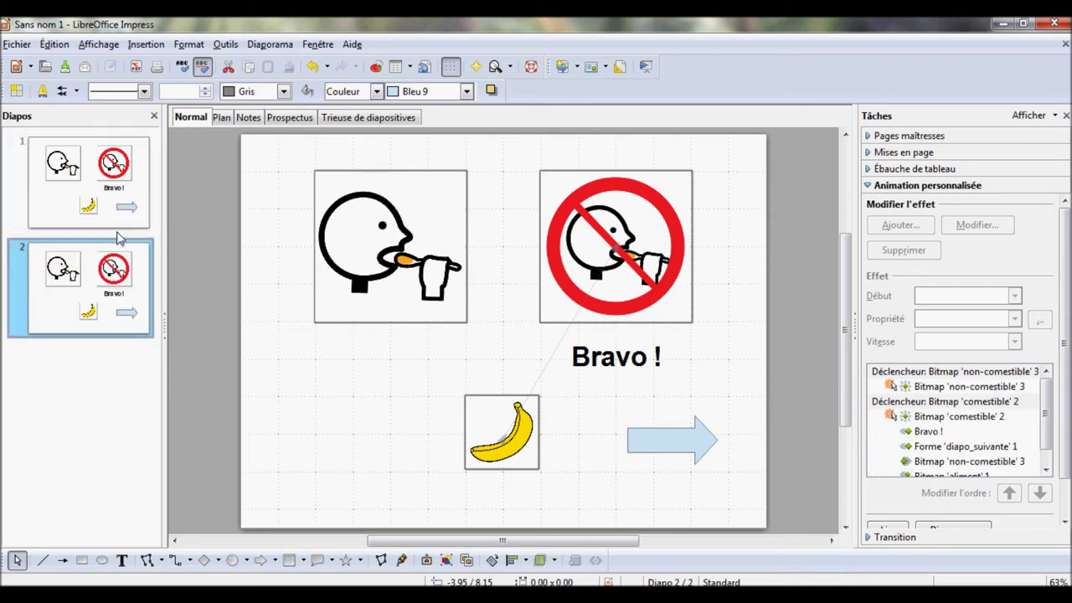
click(65, 315)
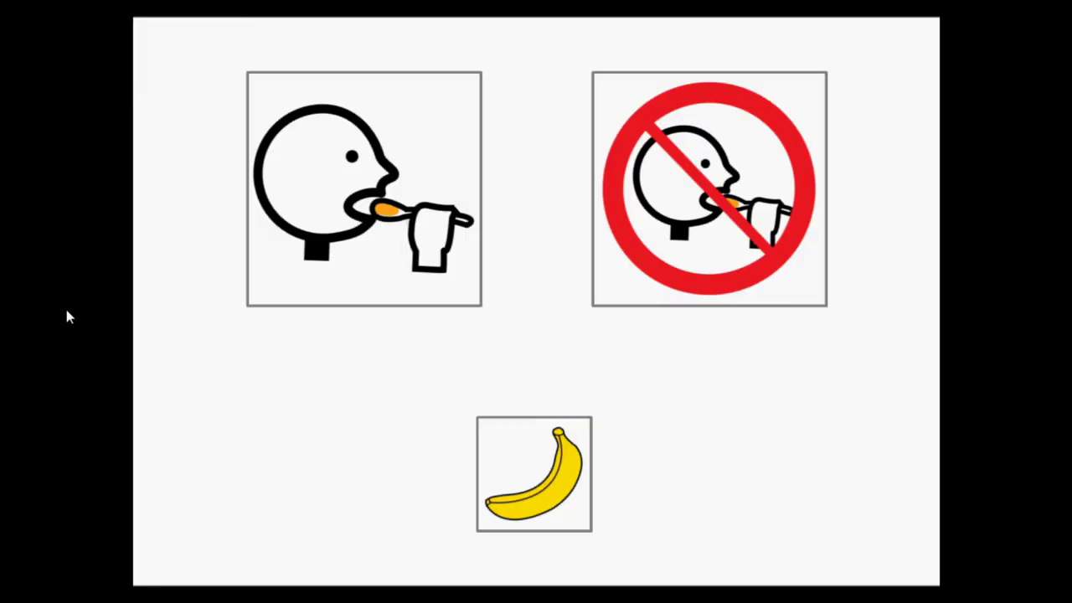
key(Escape)
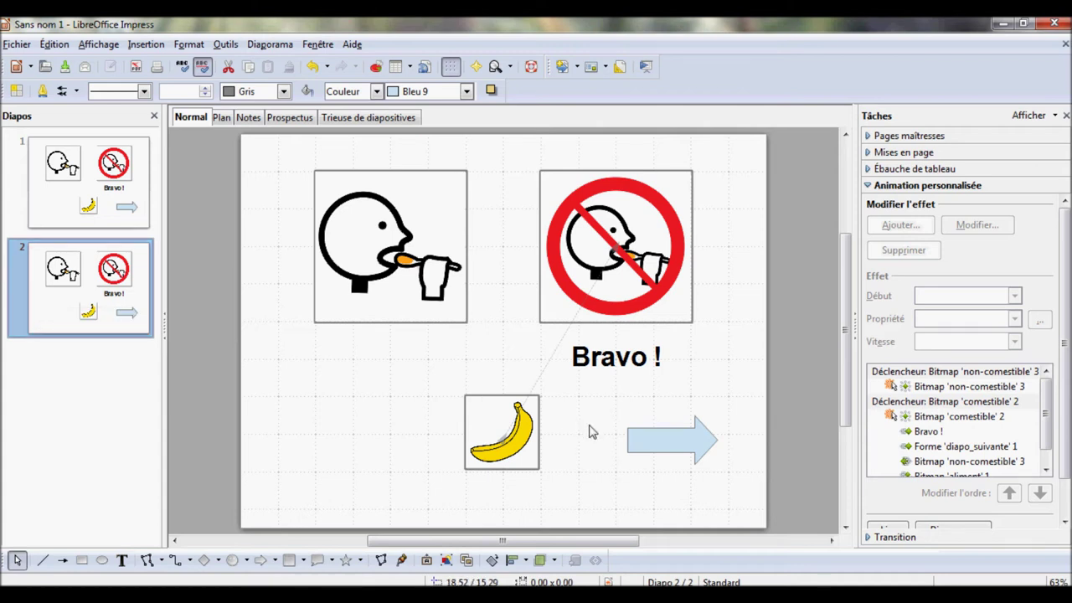
click(511, 458)
key(Delete)
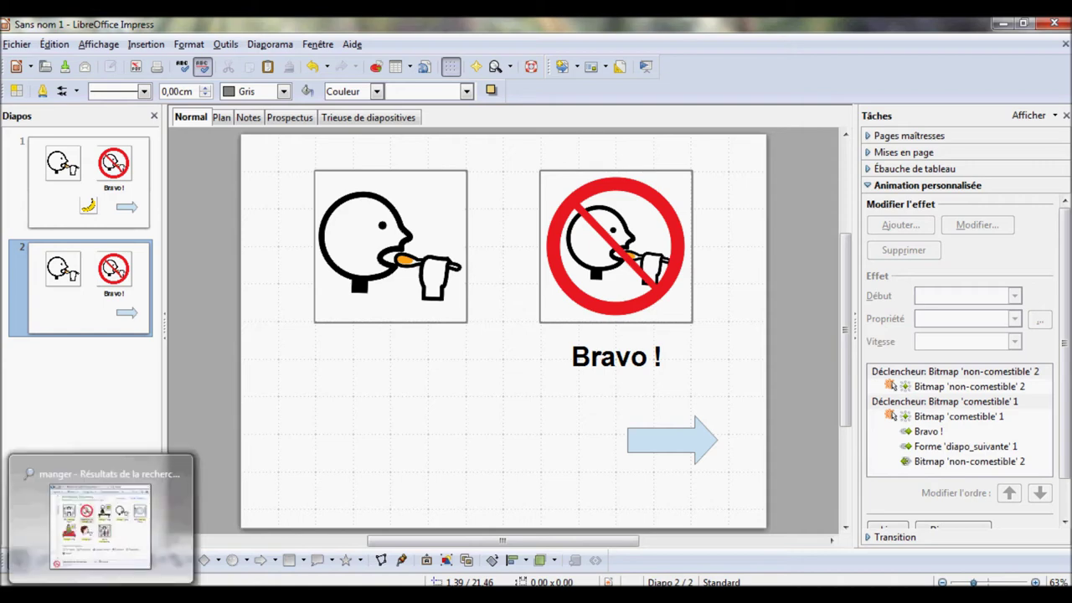
Step: In the file explorer, search the pictograms for "ballon", insert the football on slide 2 and move it to the banana's former place
click(105, 548)
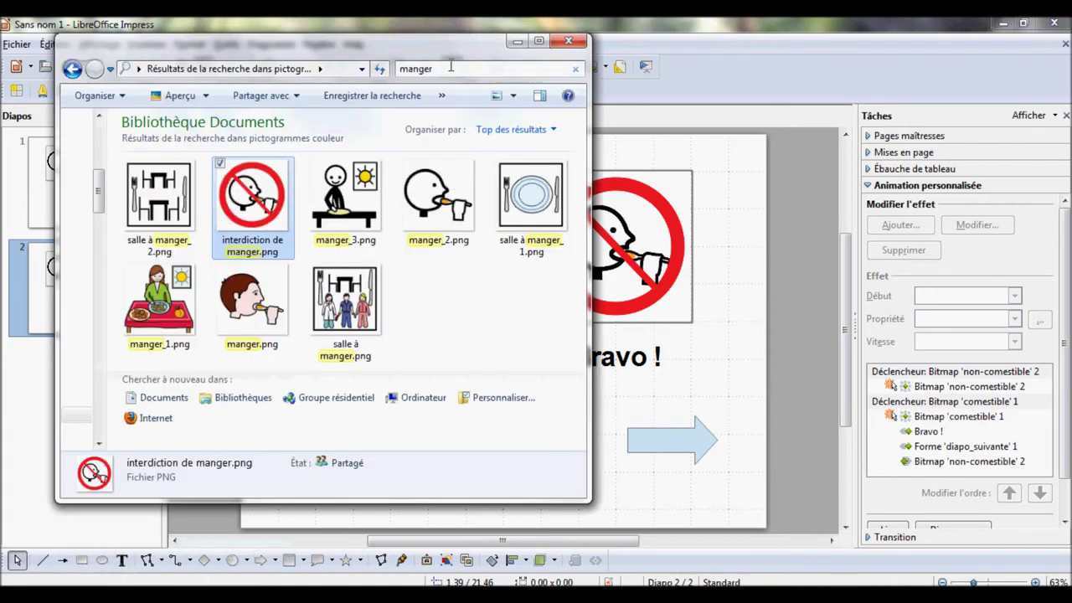
click(419, 68)
text(bal)
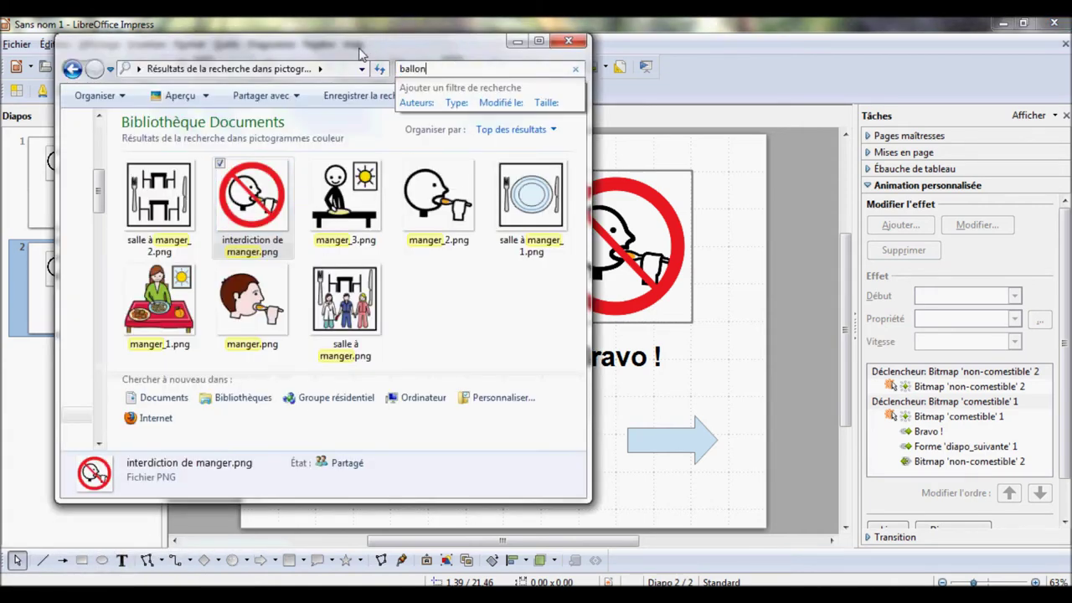
text(lon)
drag(161, 402, 645, 422)
click(517, 40)
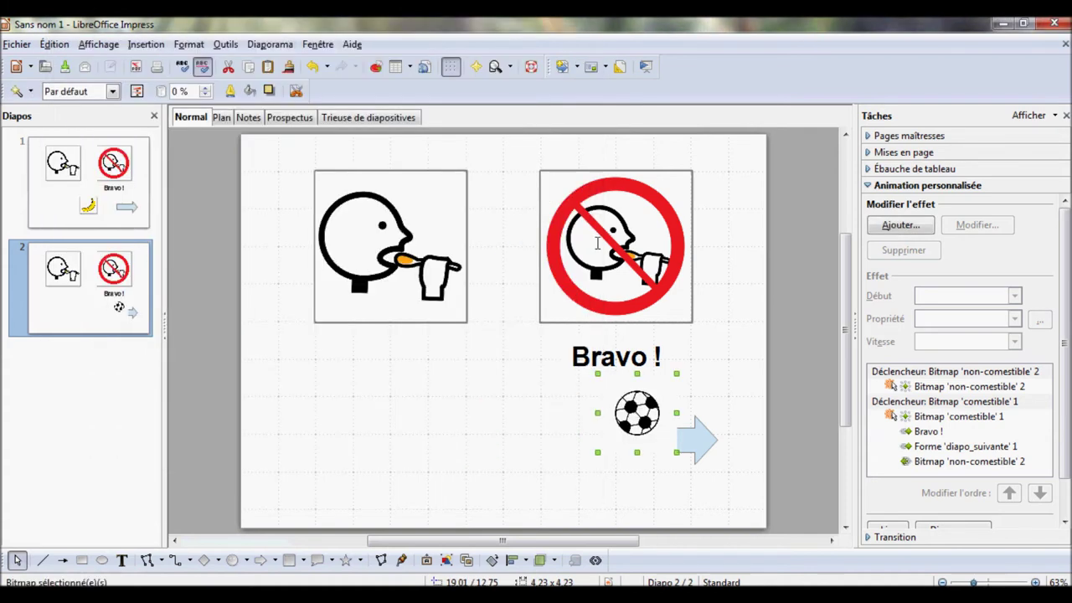
click(638, 414)
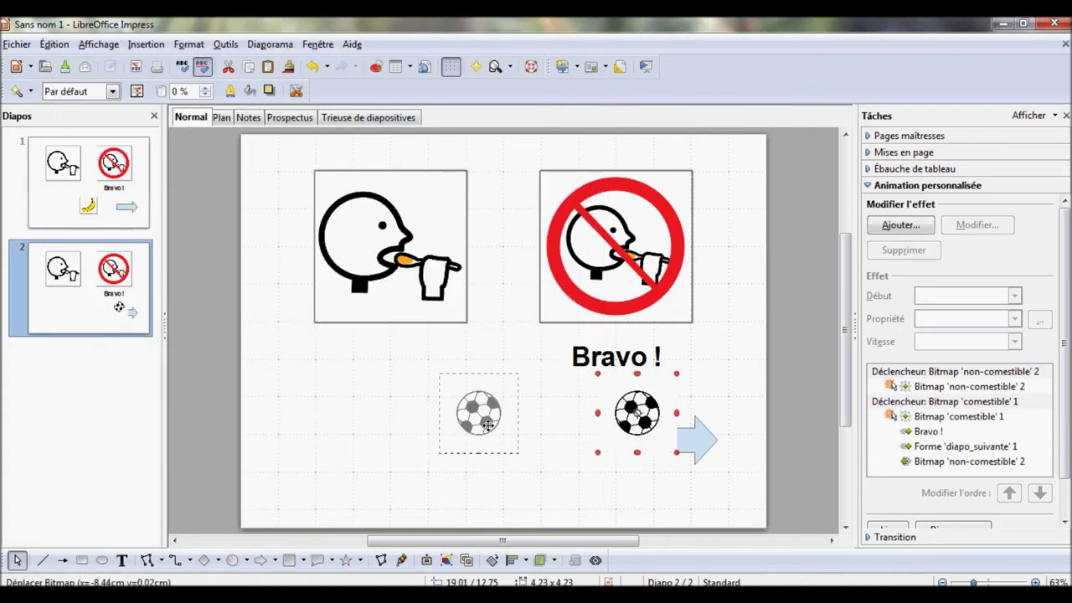